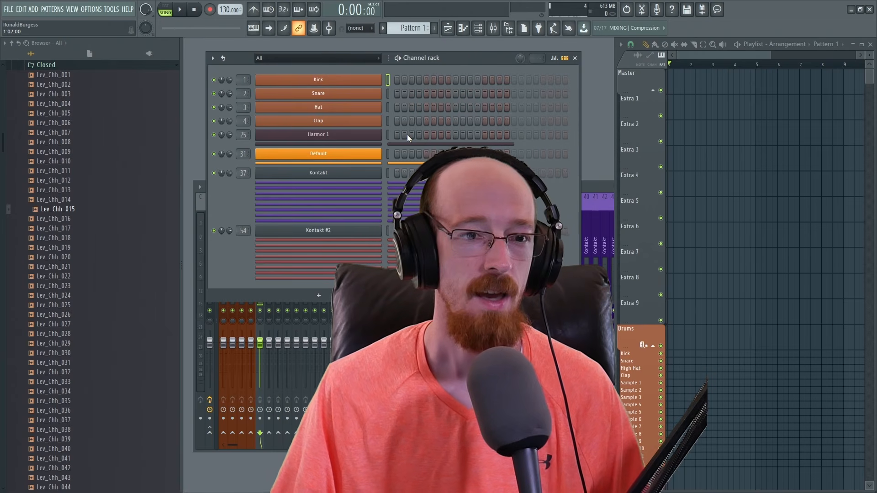
- Set the project tempo to 175 BPM and turn on the metronome
right_click(227, 10)
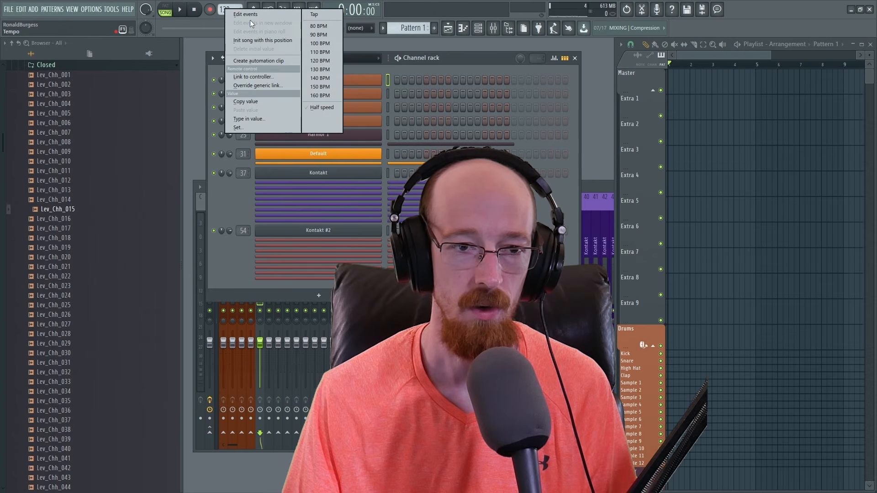
click(249, 119)
text(175)
key(Return)
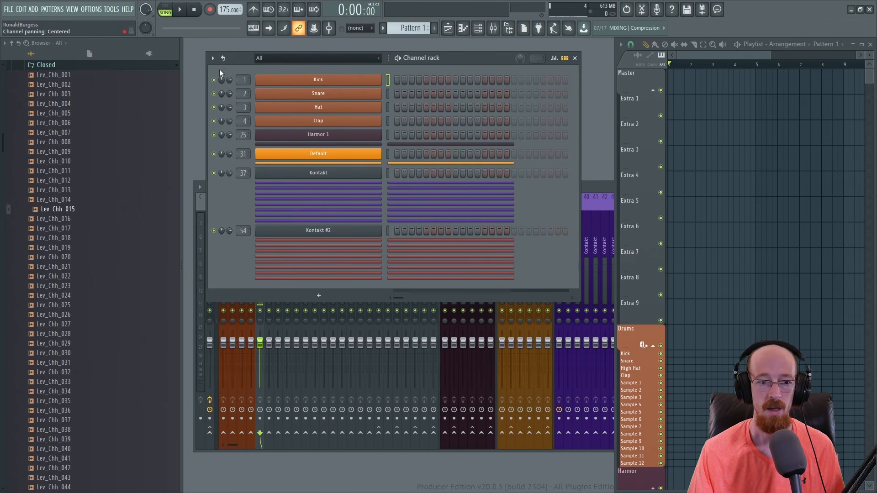
drag(242, 58, 238, 55)
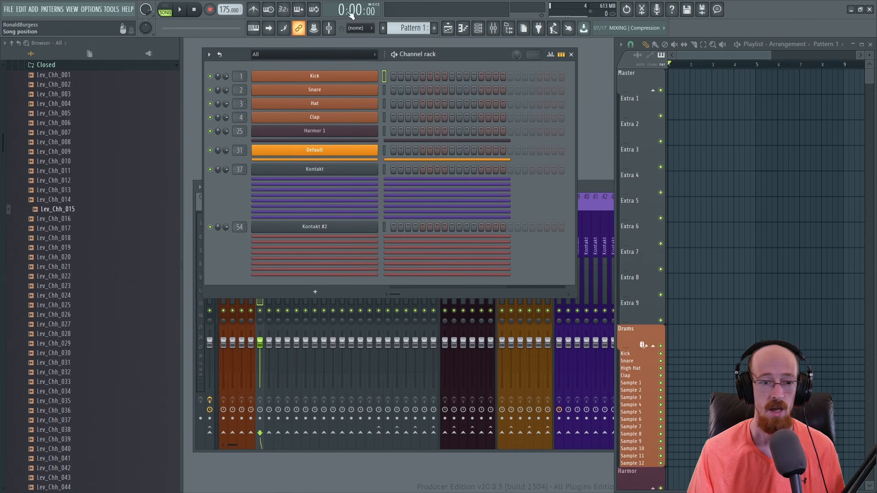
click(250, 10)
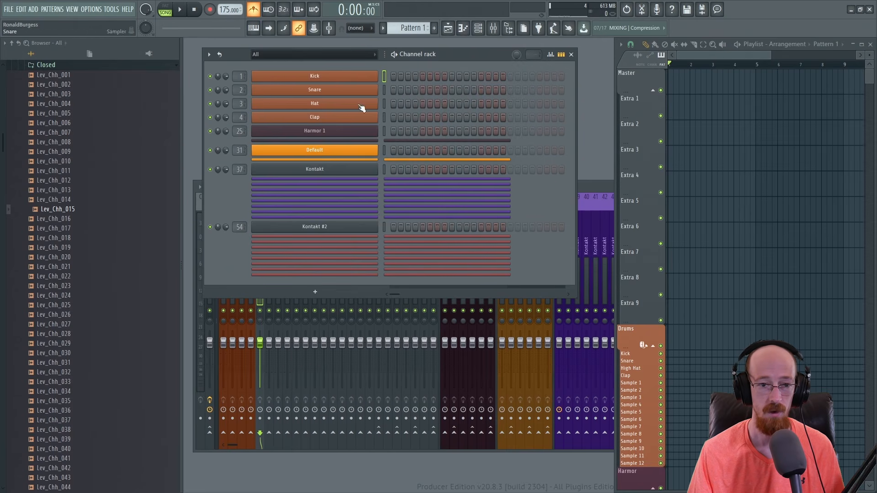
- Set the Vocal mixer track's audio input to mono Input 1 and remove its routing to the Master
click(590, 184)
click(651, 247)
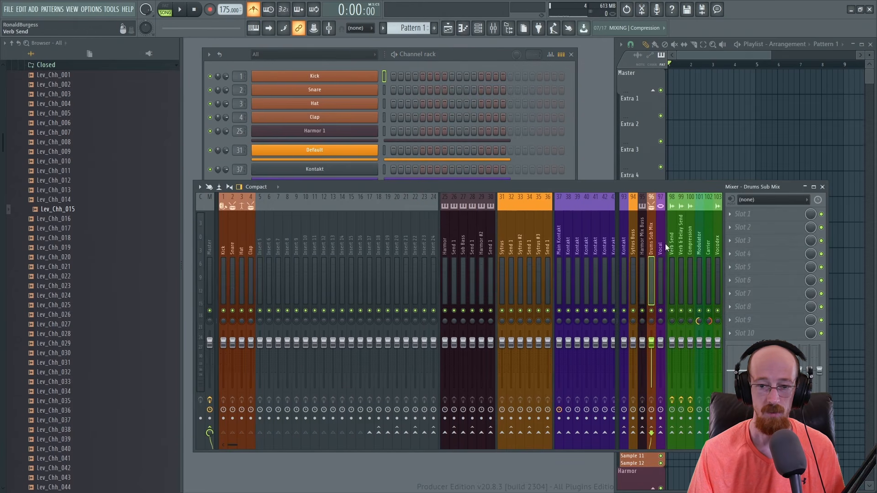
click(663, 253)
click(762, 201)
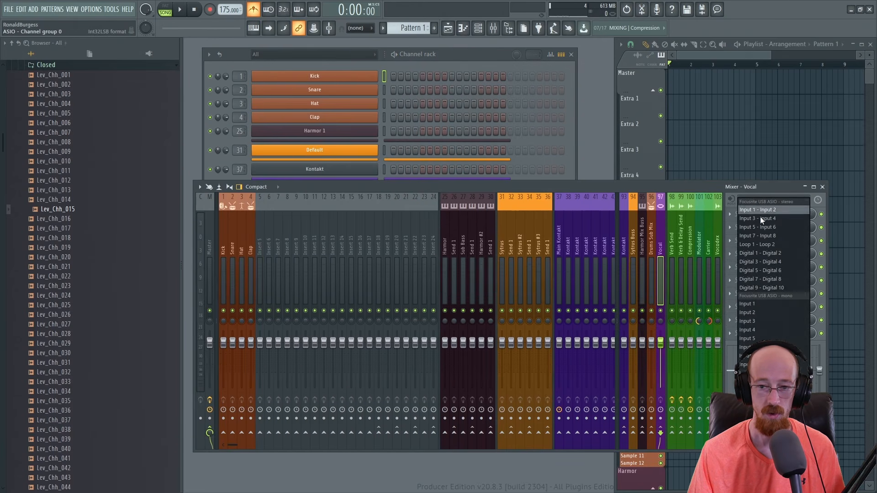
click(762, 305)
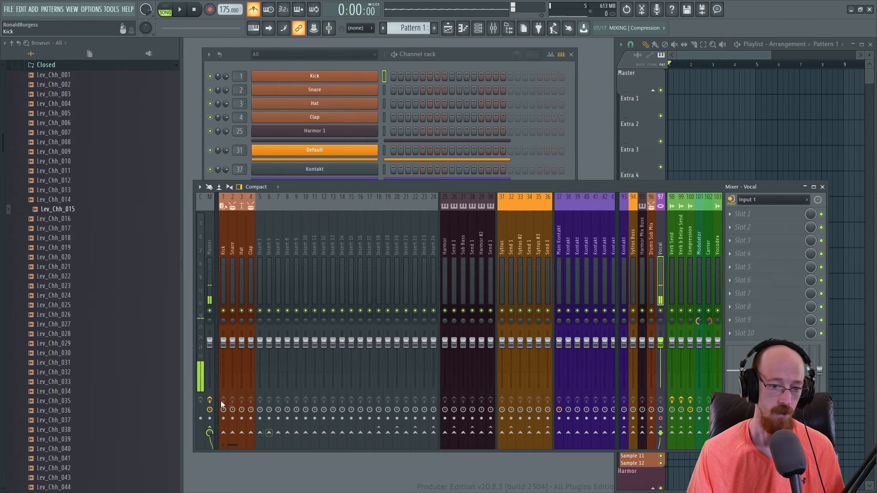
click(209, 432)
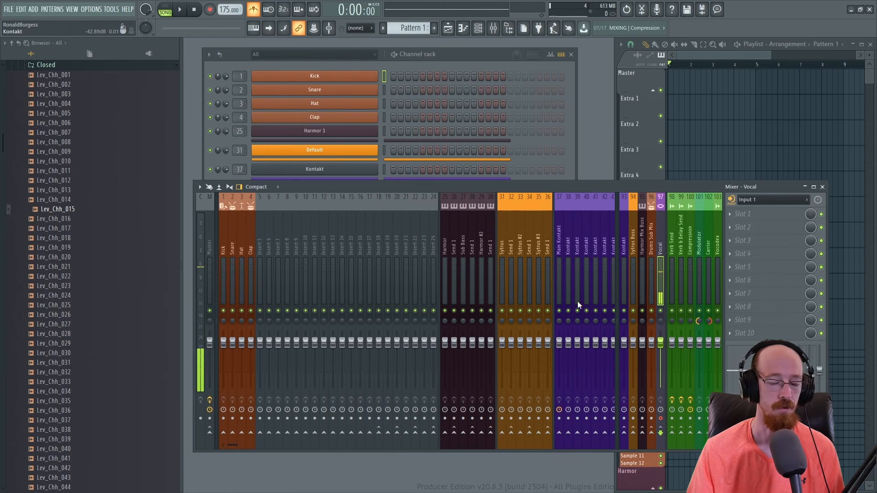
- Arm recording with a countdown and record a vocal take from the Vocal mixer track into the playlist
click(210, 10)
click(283, 10)
drag(393, 185, 383, 169)
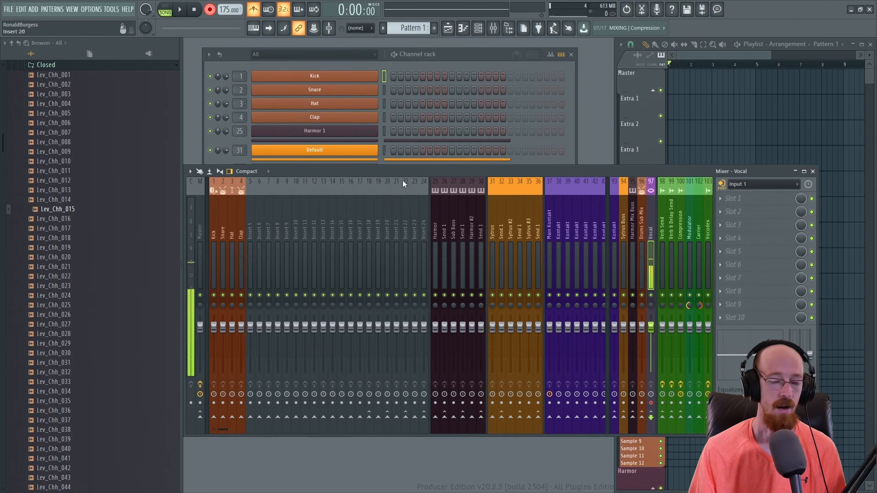
click(599, 133)
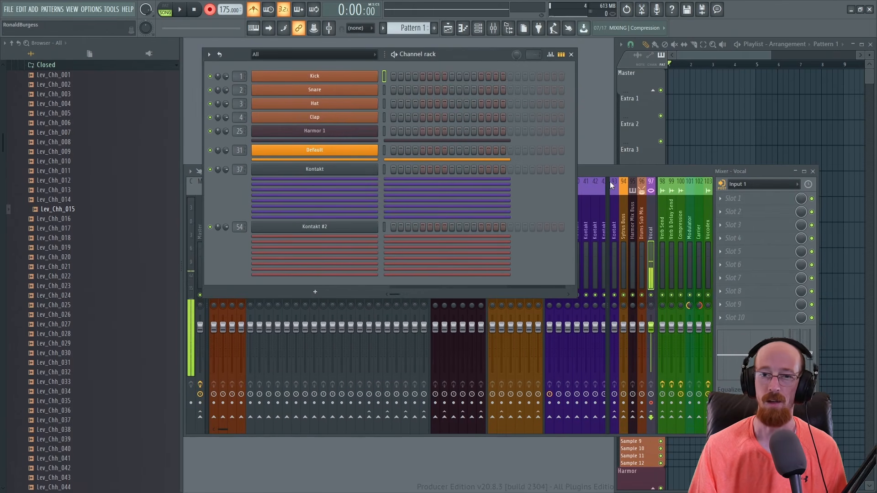
click(604, 169)
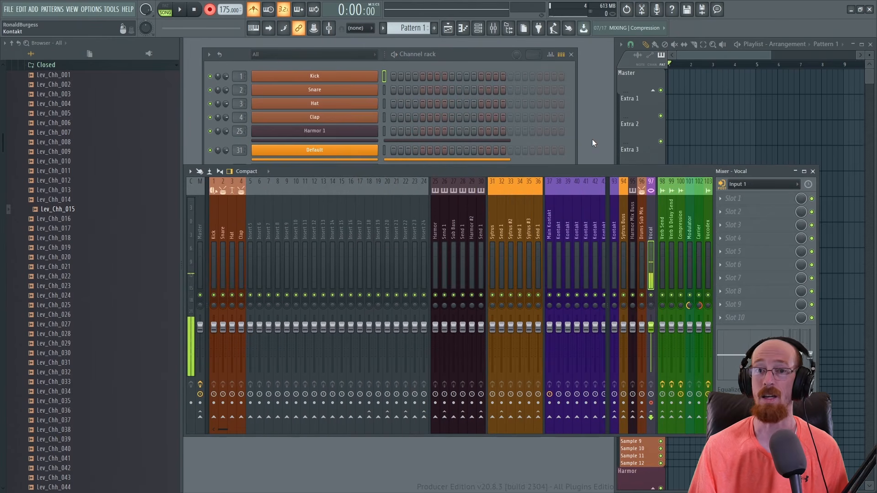
key(space)
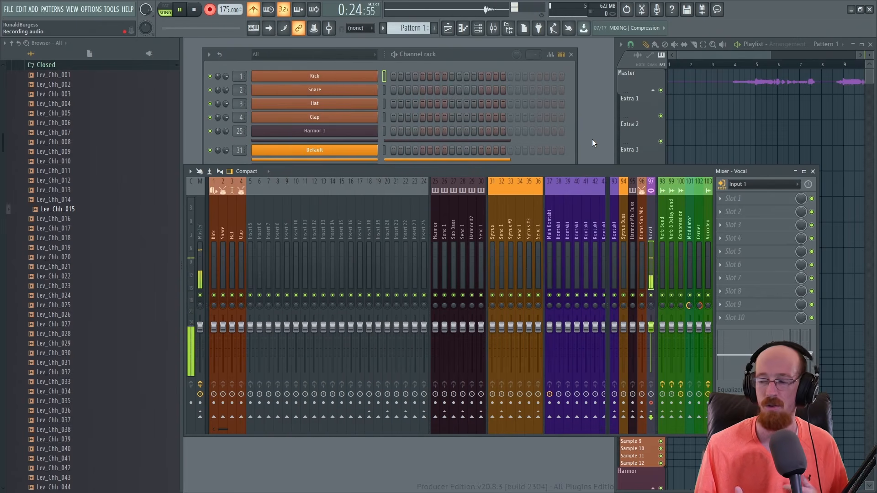
key(space)
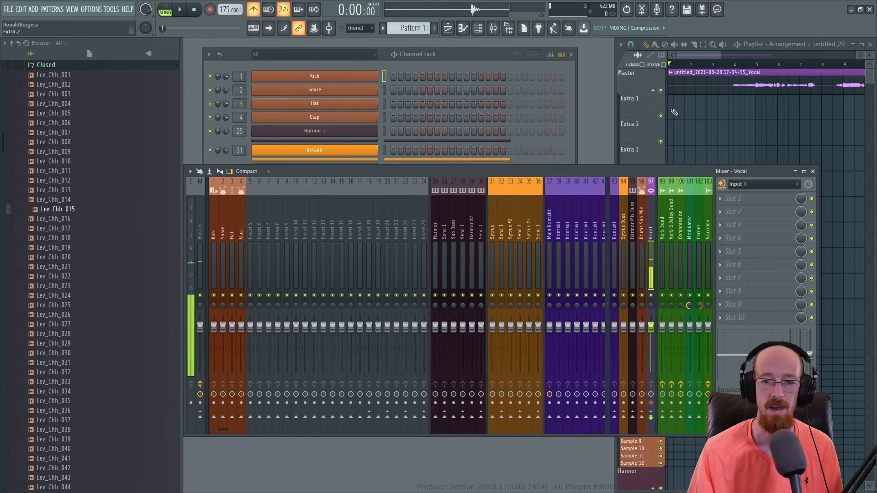
- Set the Vocal mixer track's audio input to (none)
scroll(720, 122, down, 4)
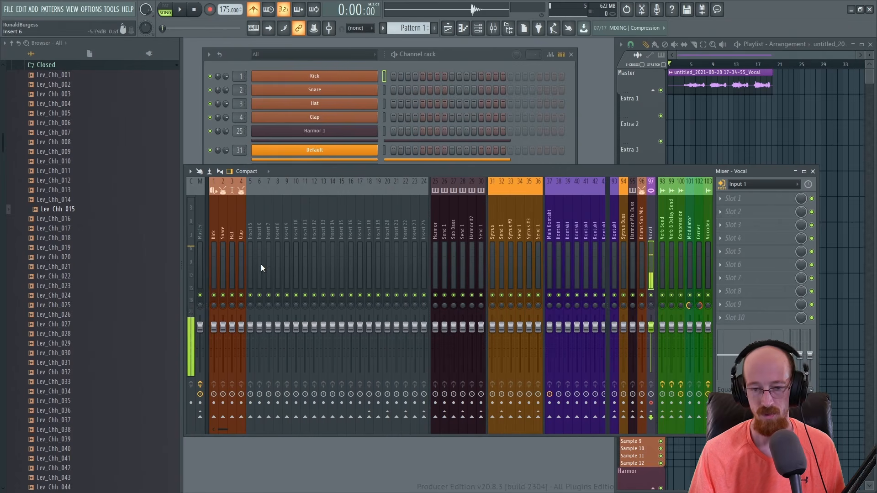
click(755, 185)
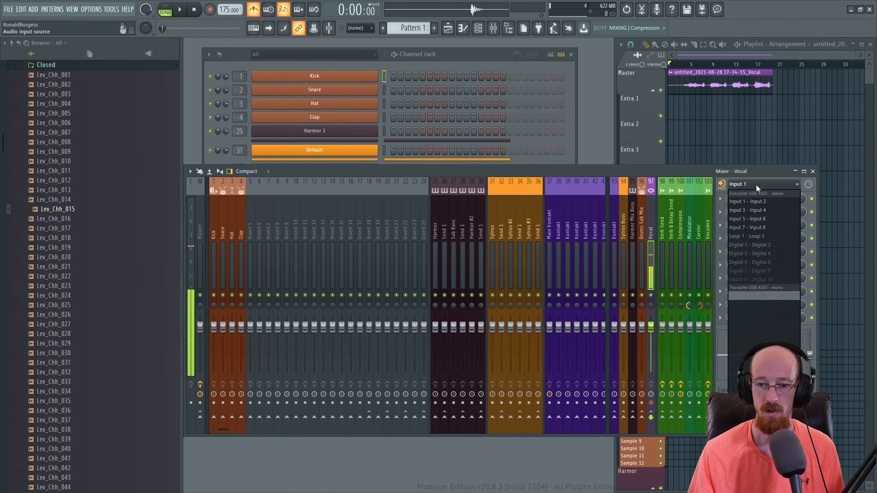
click(754, 295)
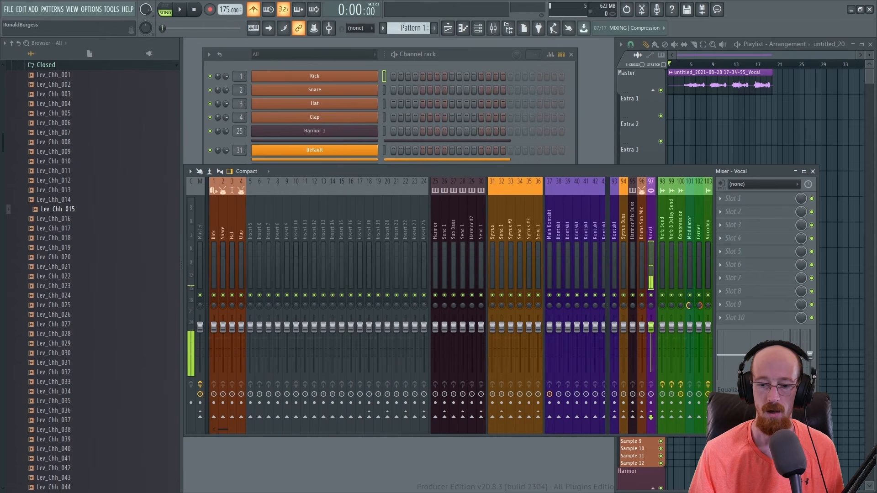
- Rename the recorded vocal clip as Vocal Take and link its channel to mixer insert 5
click(251, 254)
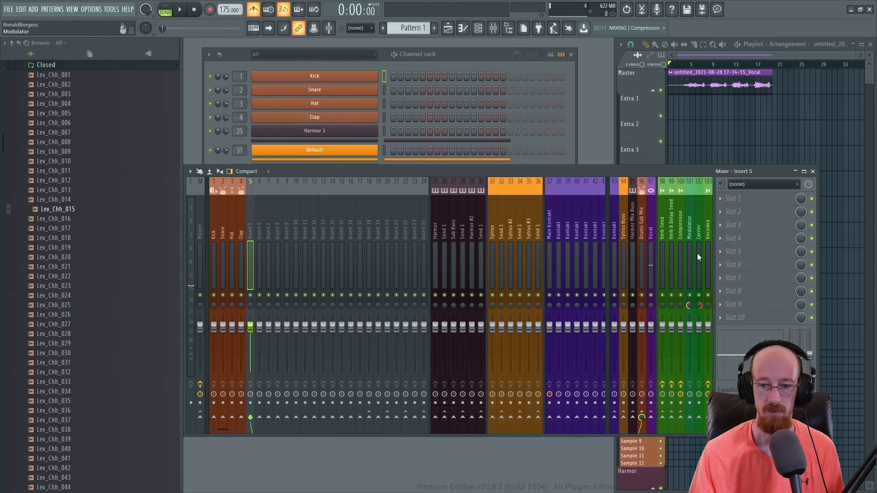
double_click(685, 75)
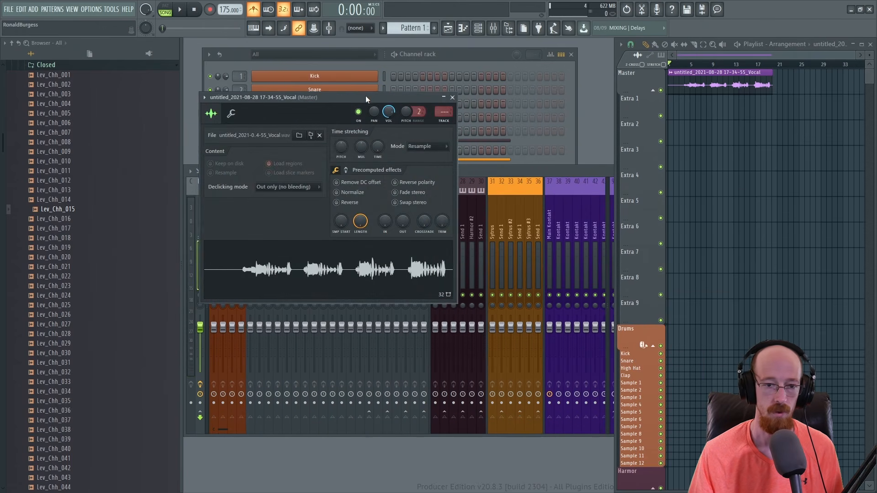
drag(365, 95, 478, 95)
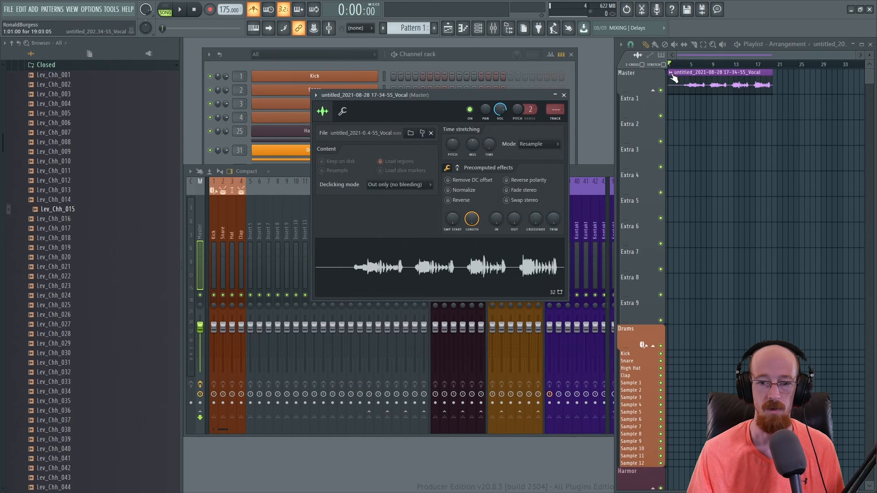
key(F2)
text(Vocal)
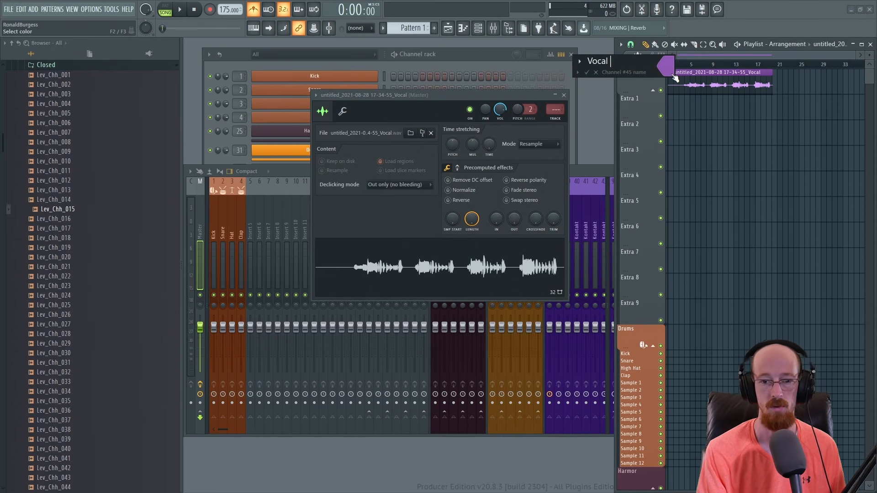
text( Take)
key(Return)
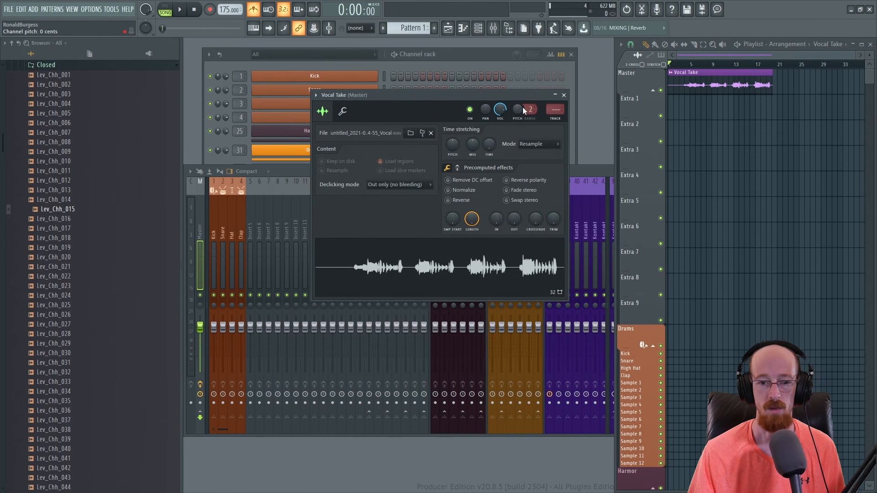
key(ctrl+l)
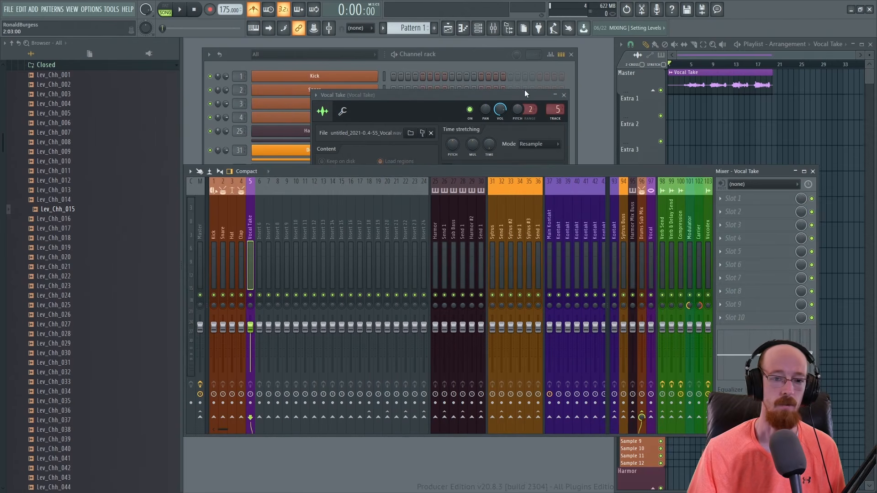
click(565, 95)
- Load the Melodyne effect into slot 3 of the Vocal Take mixer track
key(F8)
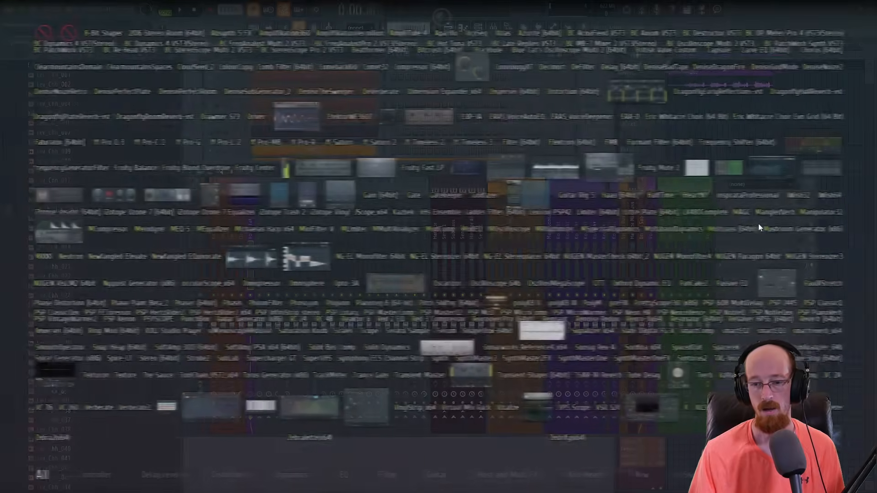
text(melod)
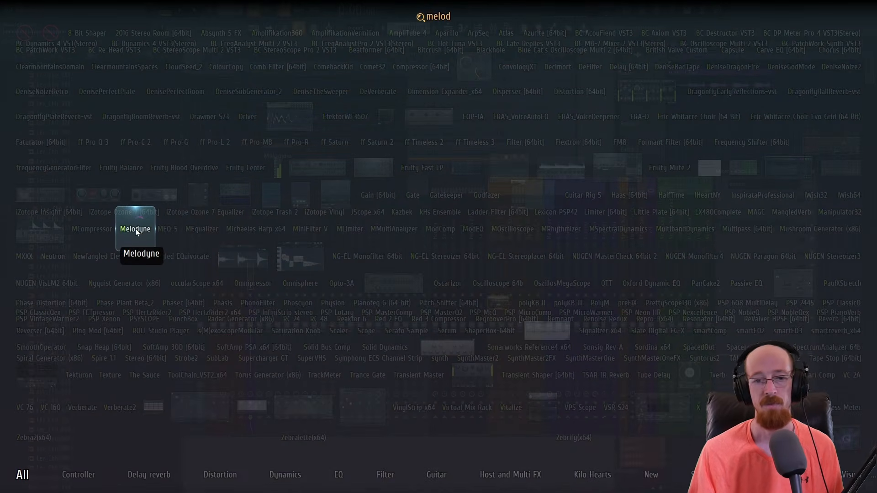
click(136, 228)
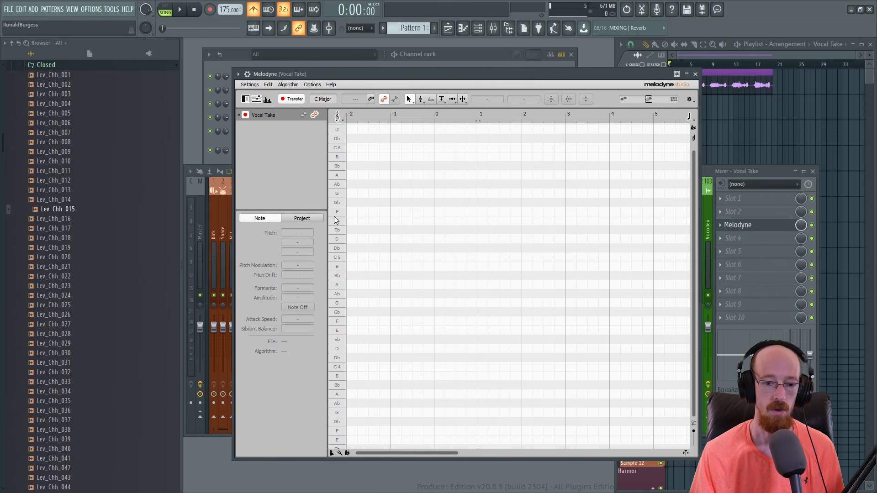
- Play the song through with Transfer active so Melodyne captures the whole vocal take, then stop playback
click(338, 117)
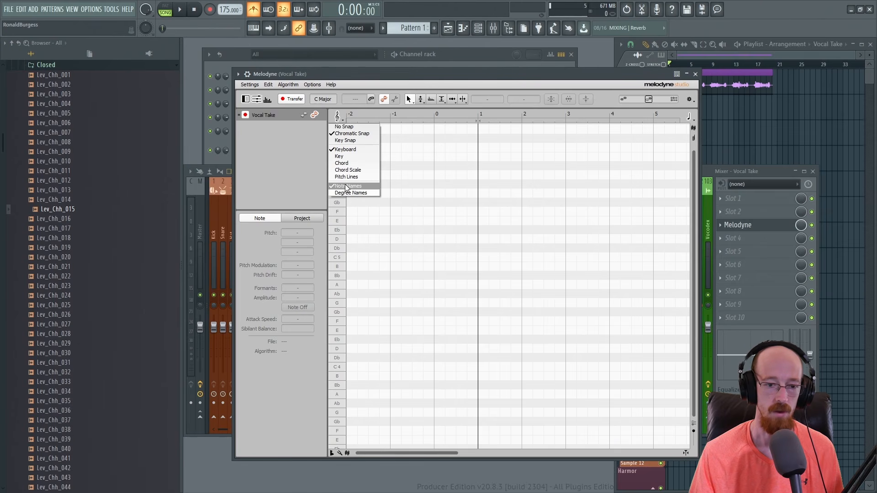
click(340, 117)
drag(365, 80, 349, 78)
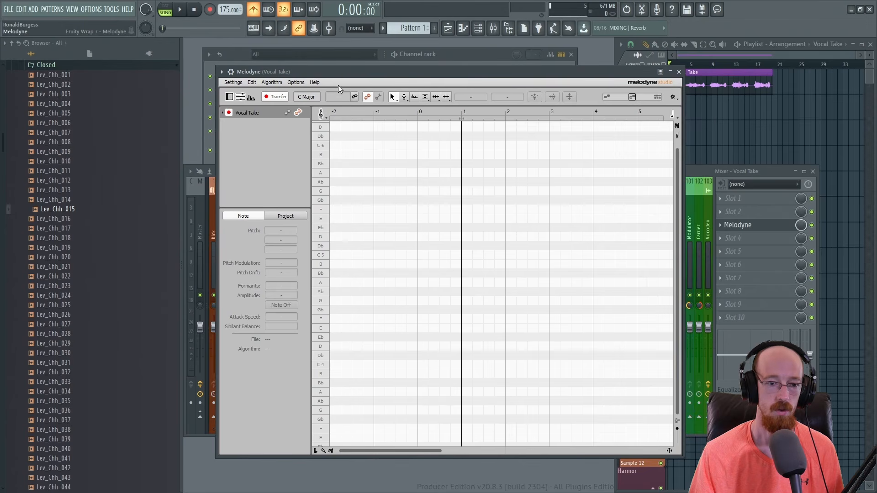
click(180, 11)
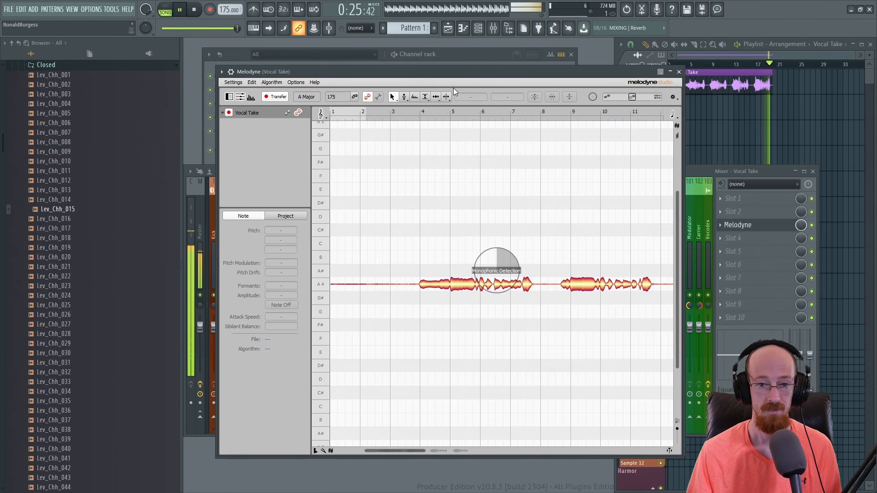
key(space)
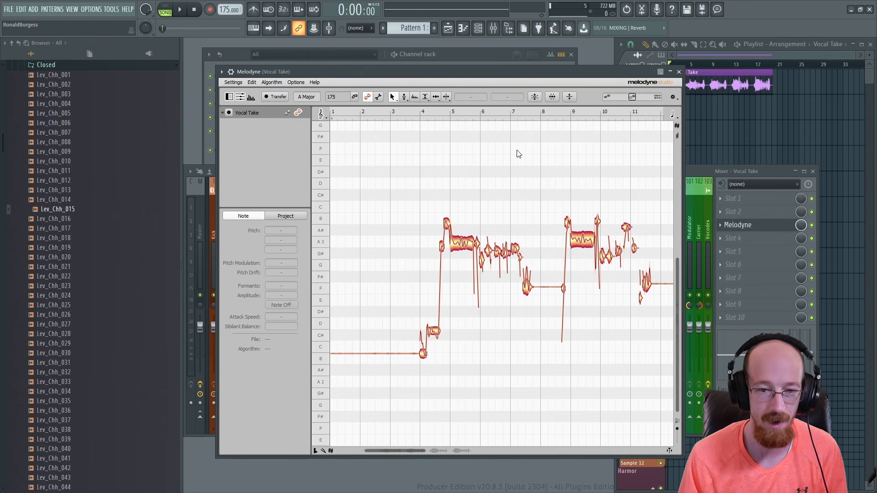
- Move the song position to bar 3 in the playlist, ahead of the first vocal phrase
click(776, 172)
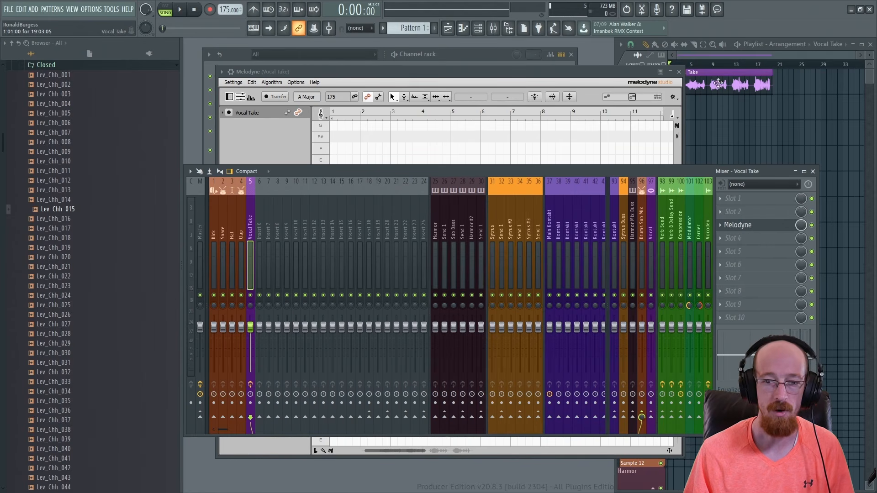
click(503, 75)
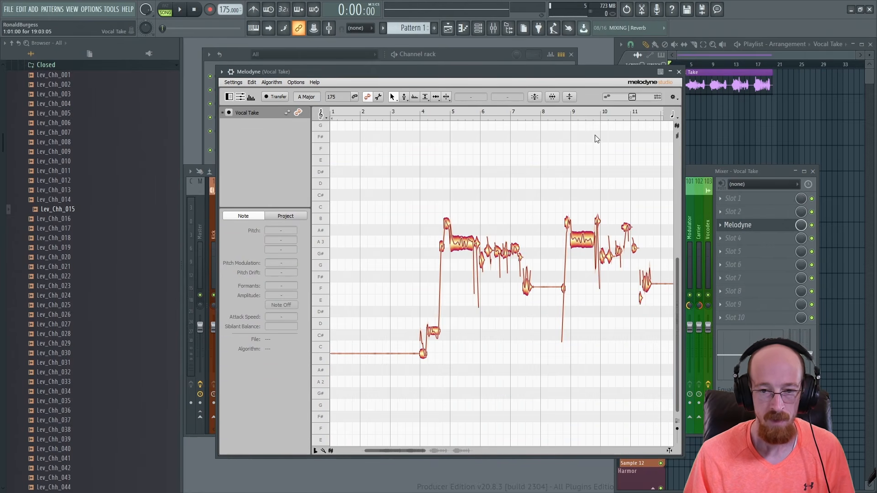
click(710, 58)
click(686, 65)
click(680, 65)
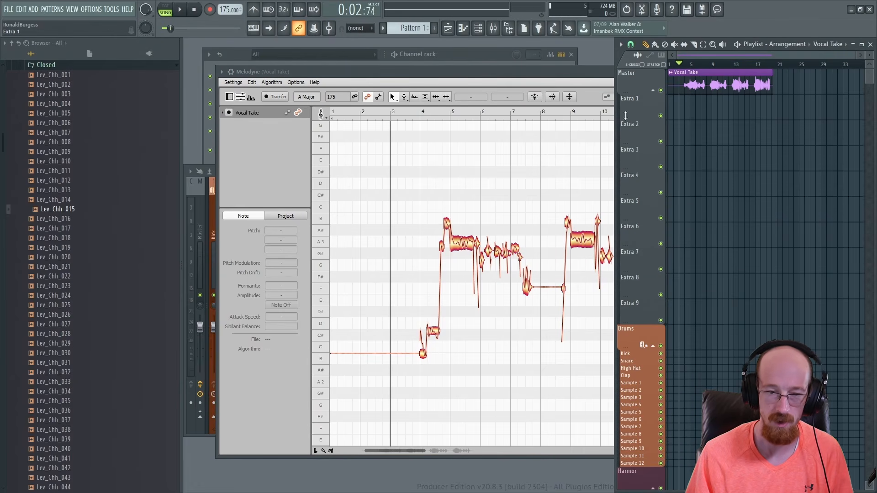
click(461, 56)
click(588, 70)
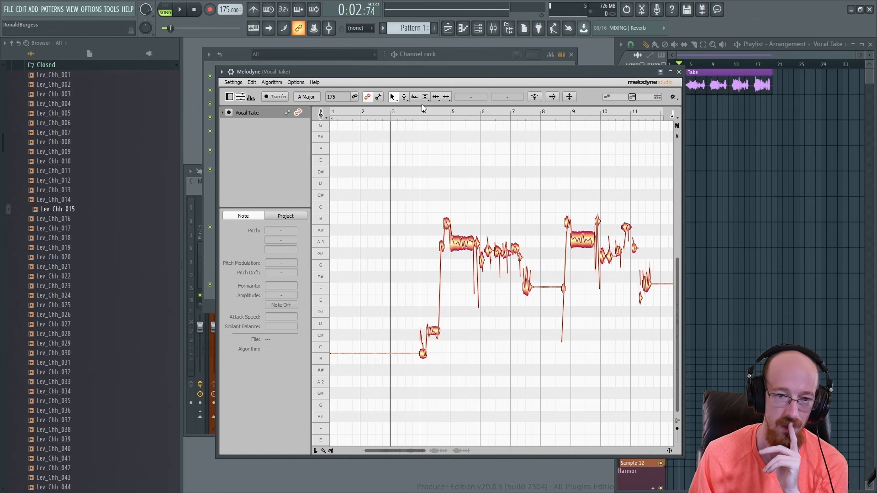
drag(593, 72, 568, 70)
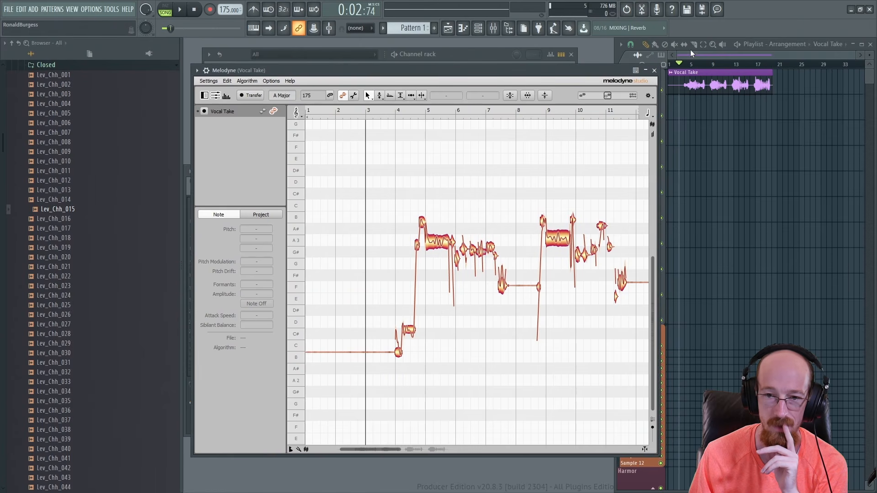
click(688, 71)
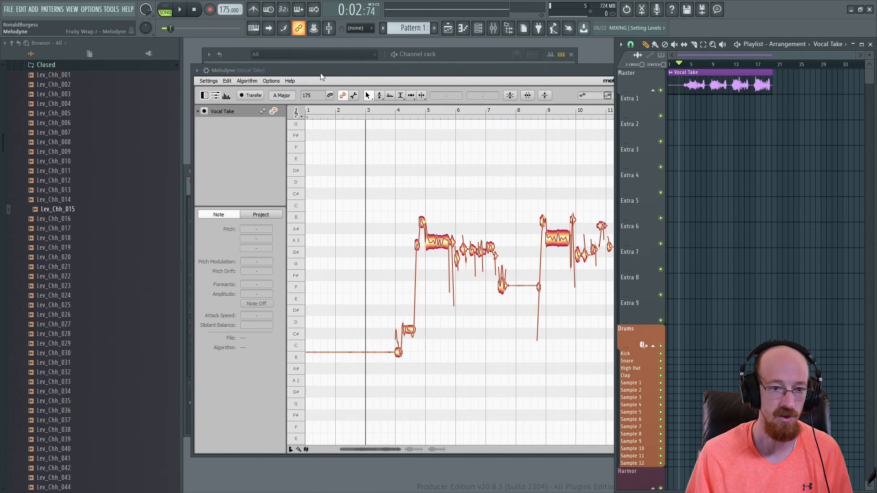
- Reposition the Melodyne window and mute the Vocal Take clip in the playlist
drag(319, 74, 309, 71)
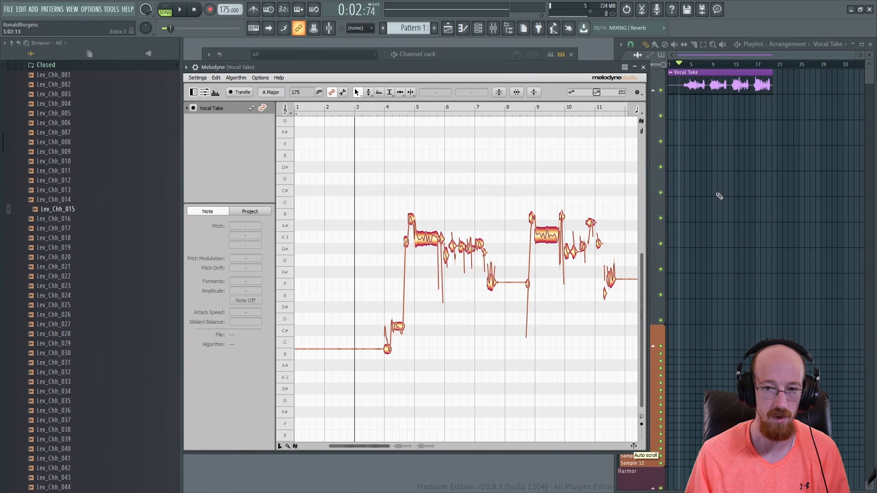
alt+right_click(701, 83)
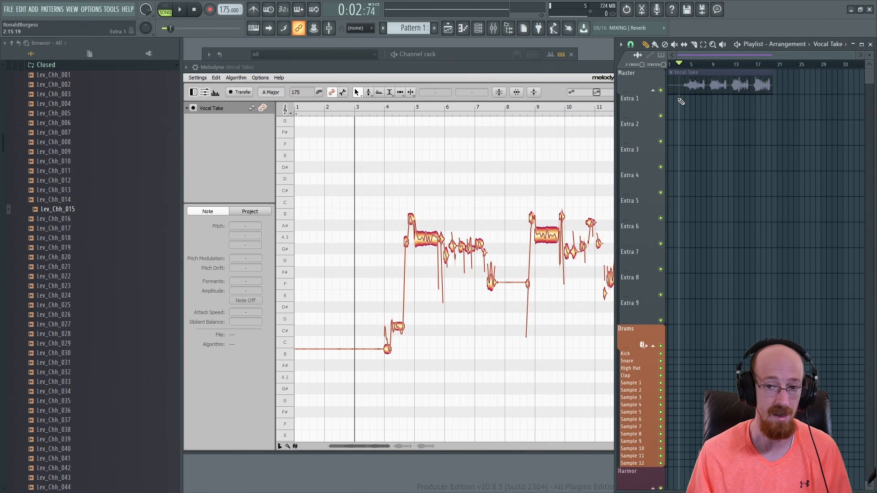
- Review the Vocal Take insert and its Melodyne slot in the mixer, and return to the Melodyne editor
click(514, 69)
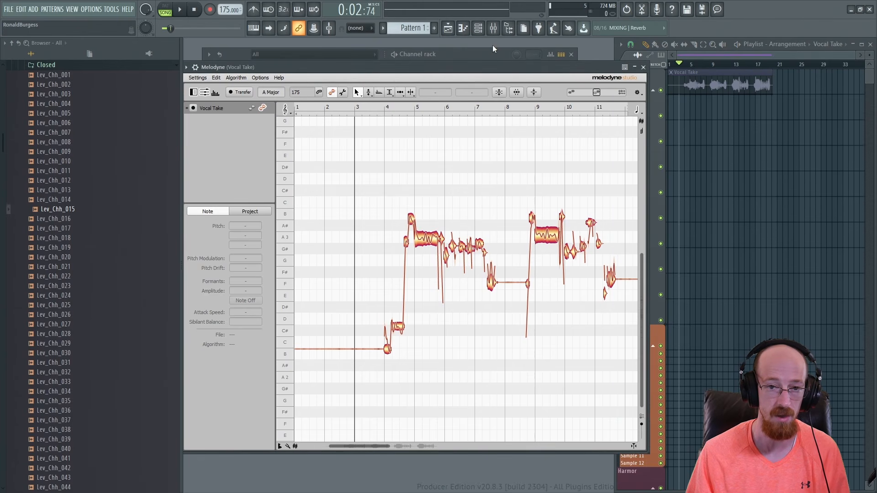
click(495, 29)
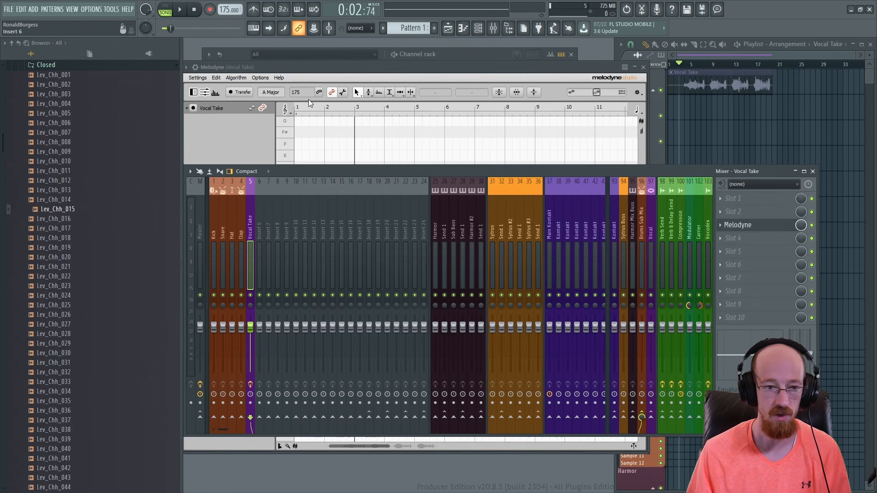
click(235, 147)
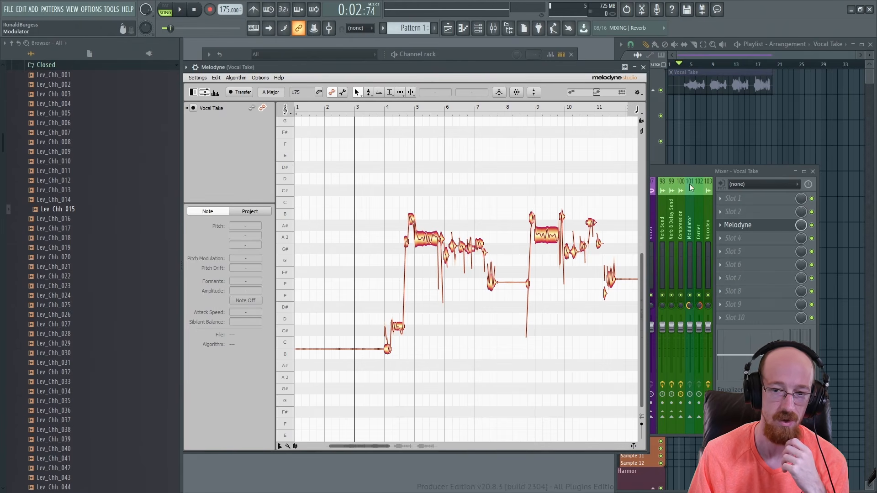
click(675, 169)
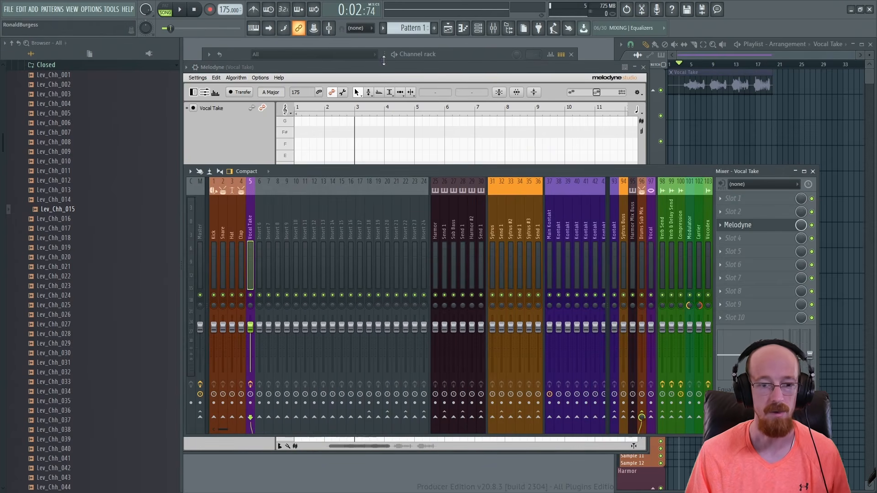
click(386, 71)
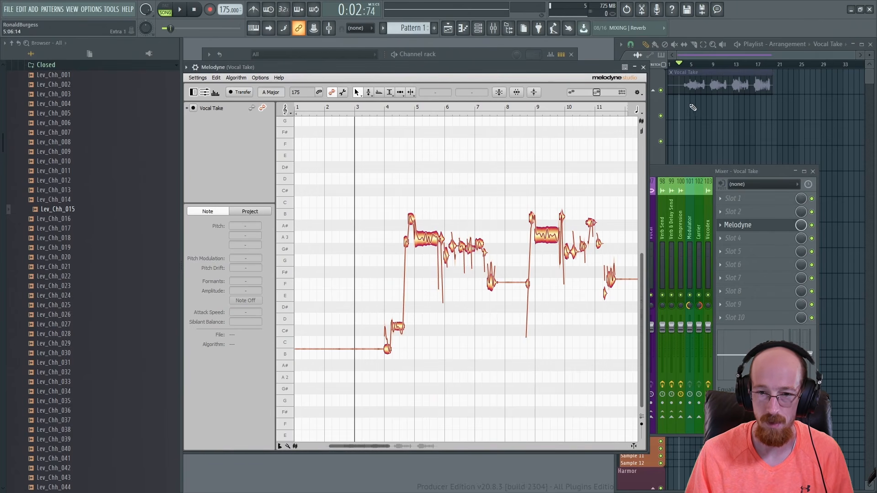
- Place the song position just before bar 4 and play the start of the first vocal phrase
scroll(694, 108, up, 7)
click(674, 65)
key(space)
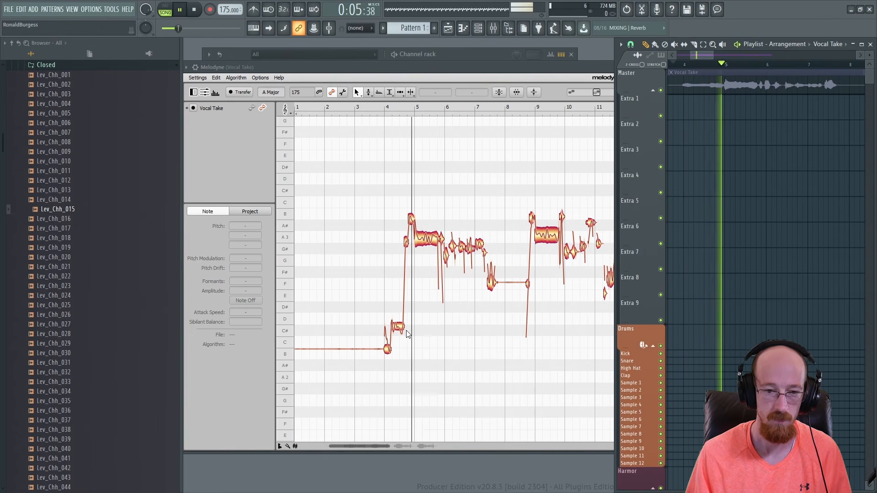
key(space)
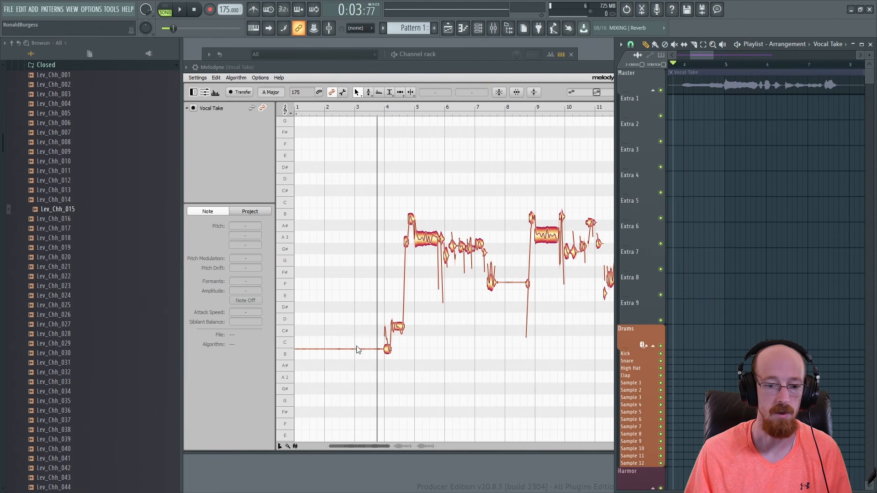
- Try moving the first vocal note at bar 4 to C#3 and down to A2, and audition it
click(386, 290)
scroll(393, 292, up, 6)
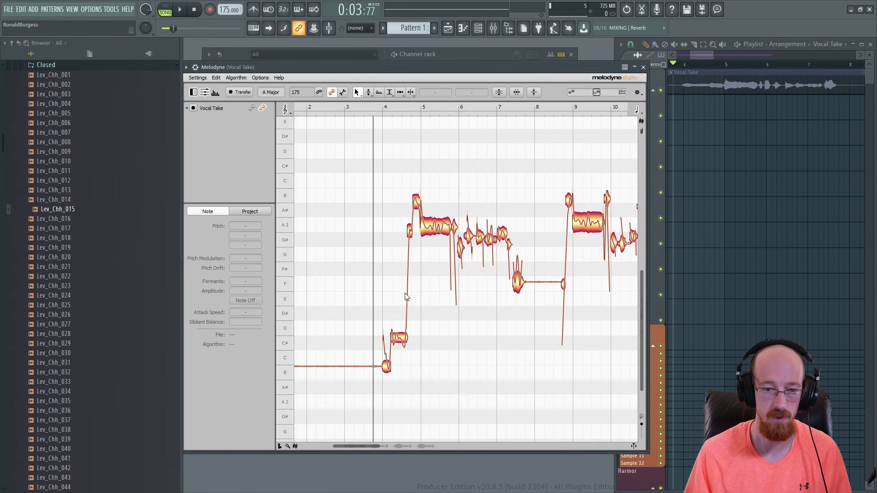
drag(386, 401, 383, 378)
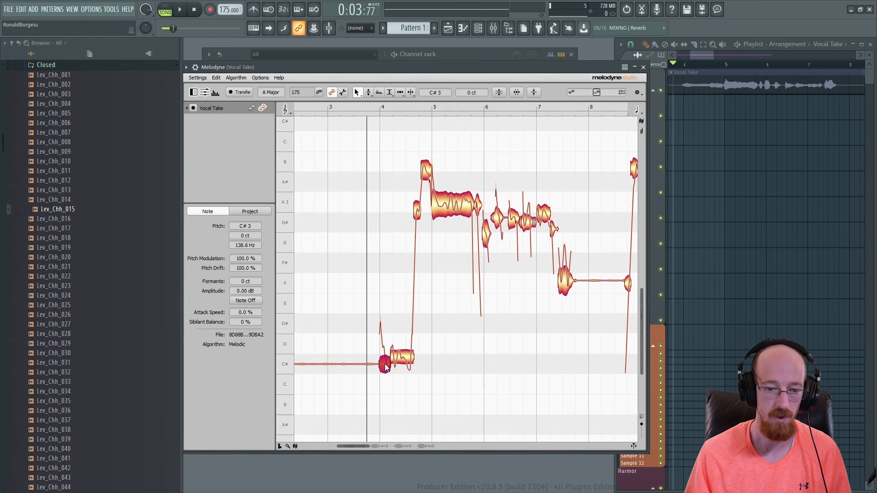
drag(385, 369, 386, 441)
scroll(457, 304, down, 1)
key(space)
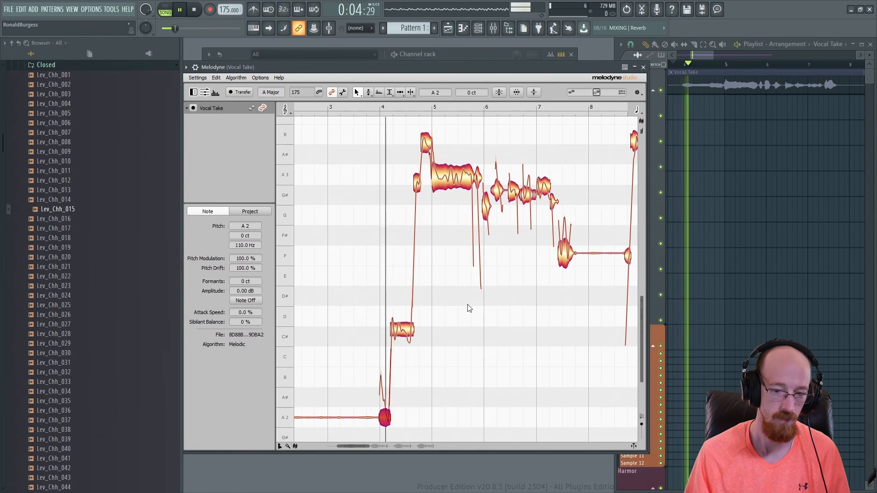
key(space)
- Try the first two vocal notes both at C#3, with the second at 0 ct, and audition them
drag(380, 412, 386, 338)
key(space)
key(space)
key(space)
key(space)
key(space)
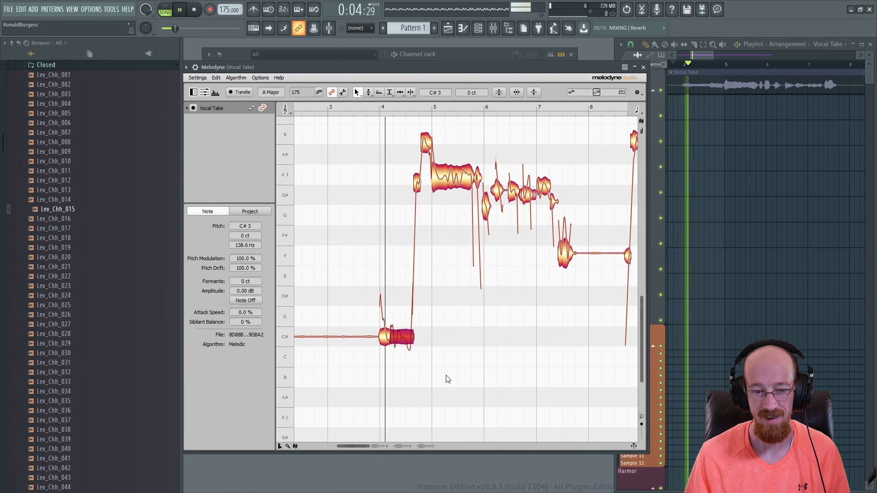
key(space)
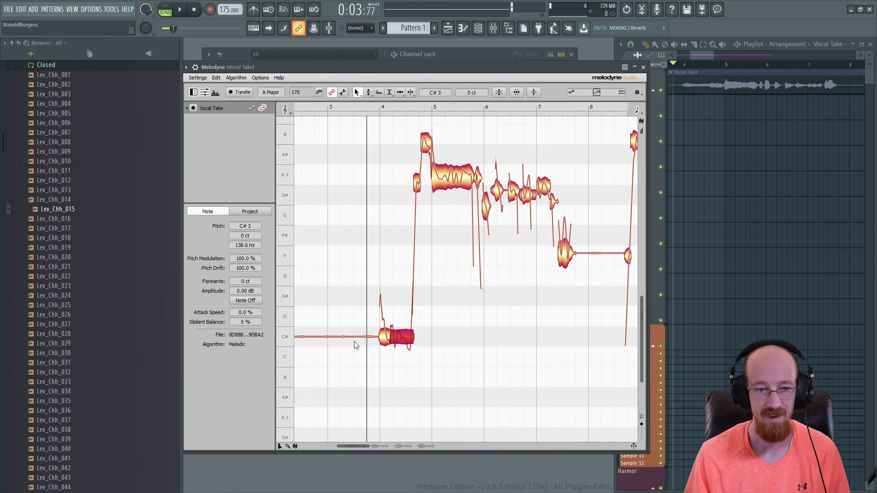
- Undo and redo the recent pitch edits on the first two notes repeatedly to compare the versions
click(216, 78)
click(217, 84)
click(216, 78)
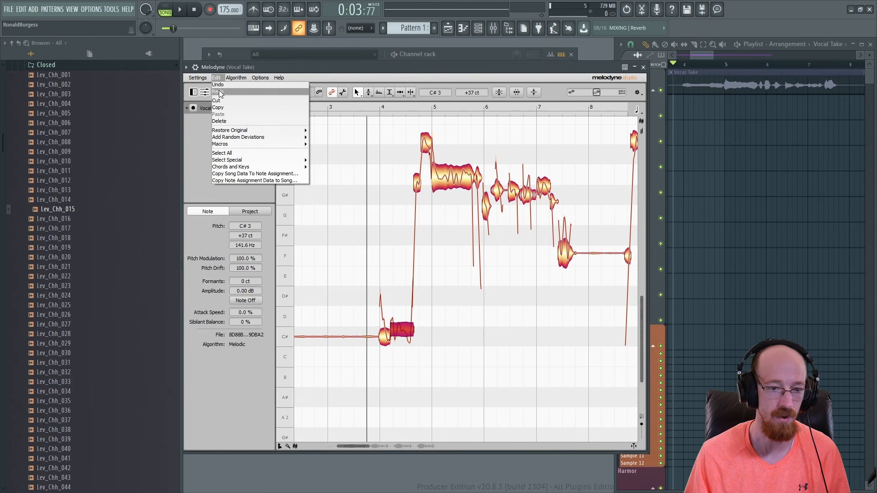
click(217, 91)
click(216, 78)
click(217, 84)
click(216, 78)
click(218, 91)
click(216, 78)
click(217, 85)
click(216, 79)
click(218, 91)
click(217, 78)
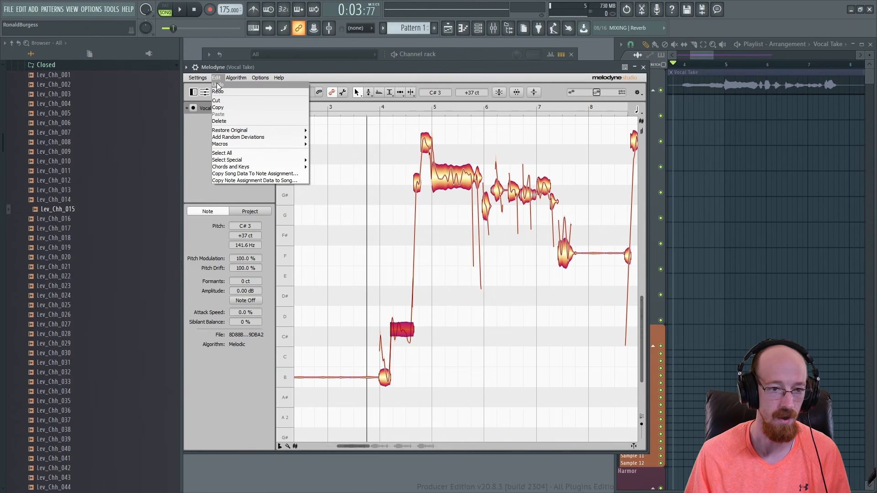
click(217, 85)
click(216, 78)
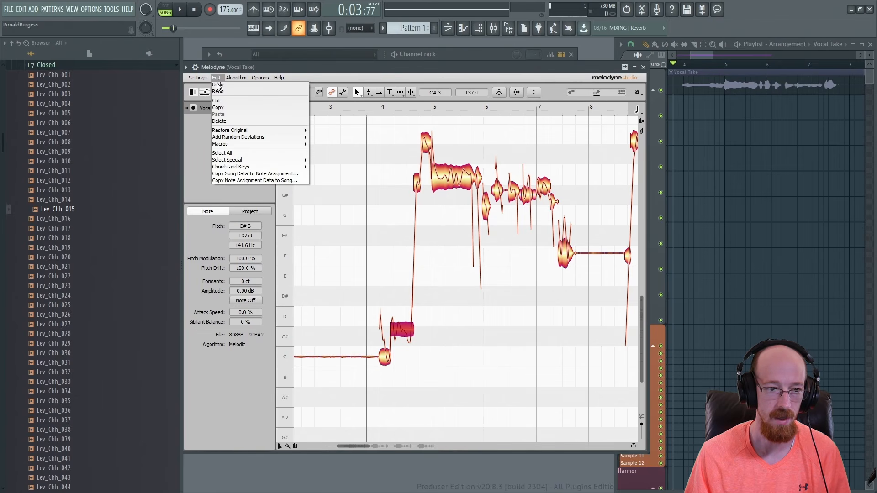
click(218, 90)
- Undo the remaining pitch edits on the first vocal note one by one
click(217, 79)
click(218, 85)
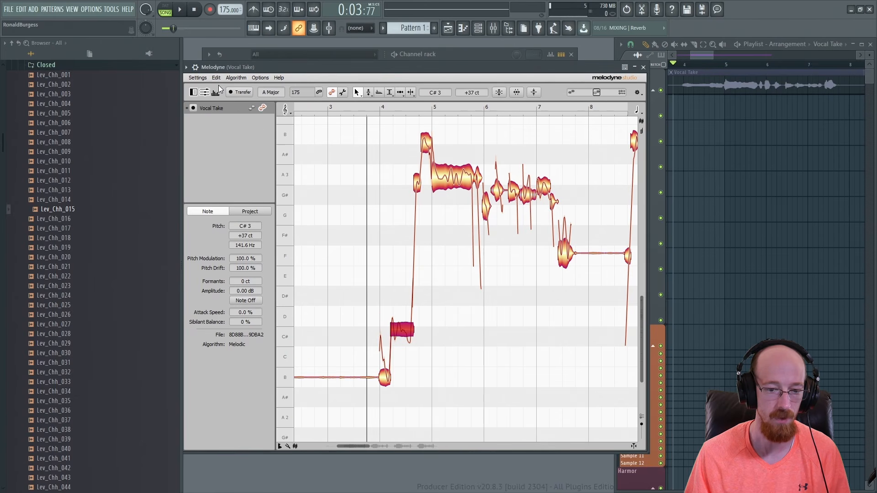
click(218, 78)
click(219, 85)
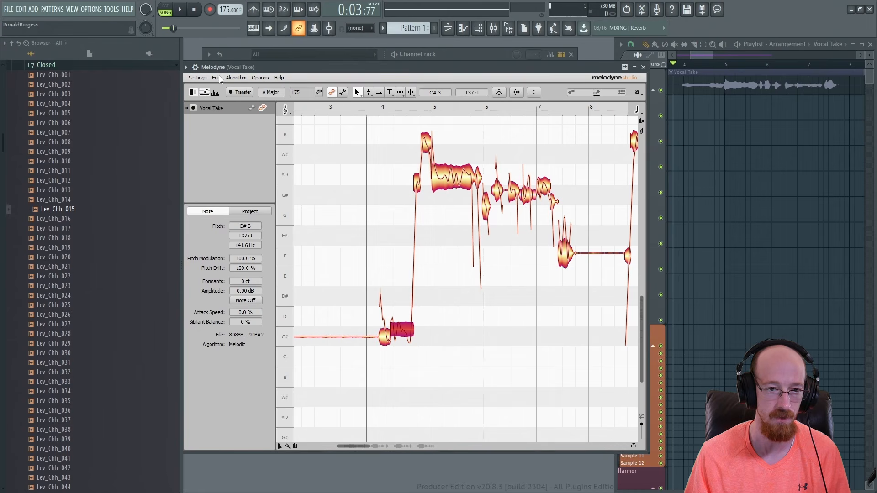
click(217, 78)
click(218, 84)
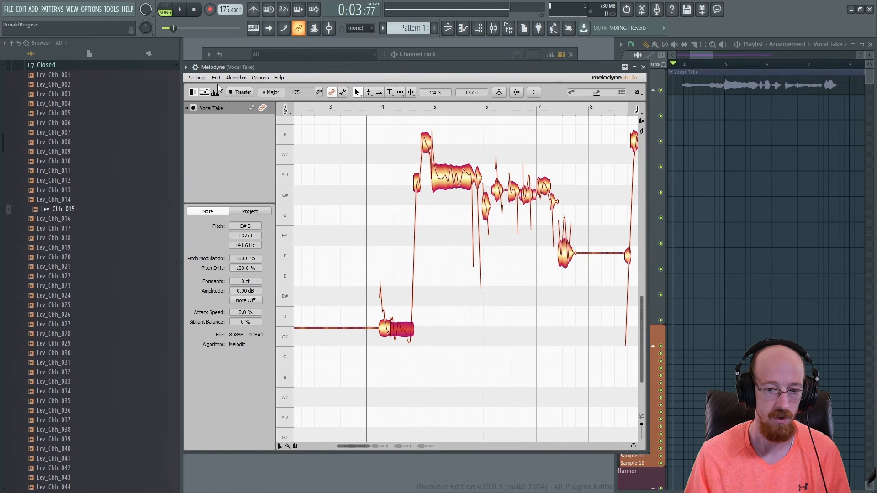
click(218, 78)
click(219, 85)
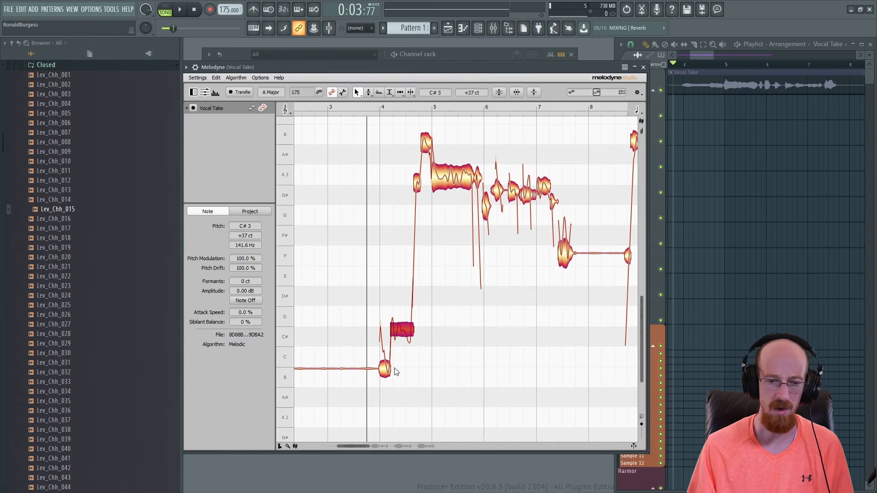
- Set the first vocal note's pitch modulation to 65% with the Pitch Modulation Tool and play the phrase
key(space)
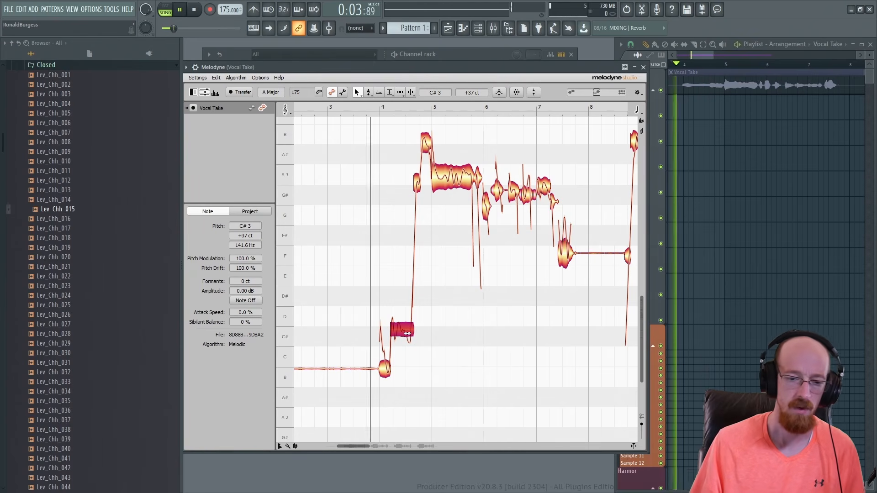
key(space)
right_click(351, 191)
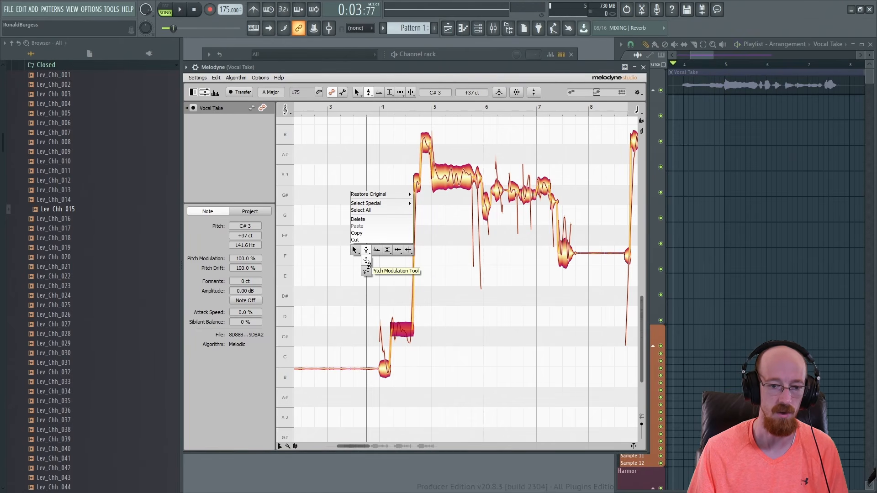
click(367, 252)
mouse_move(385, 369)
mouse_down()
mouse_move(386, 388)
mouse_move(383, 362)
mouse_up()
key(space)
key(space)
key(space)
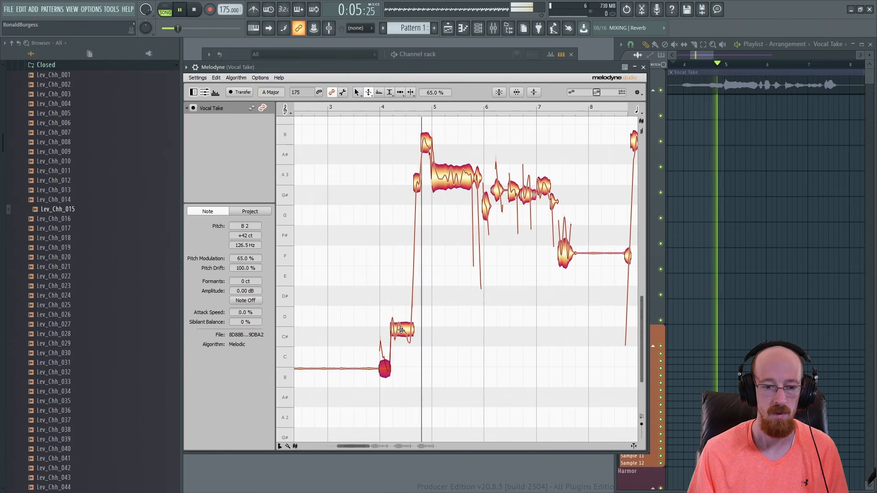
- Reduce the second vocal note's pitch modulation and set the long note after bar 5 to 82%
drag(402, 330, 403, 339)
key(space)
drag(453, 178, 451, 185)
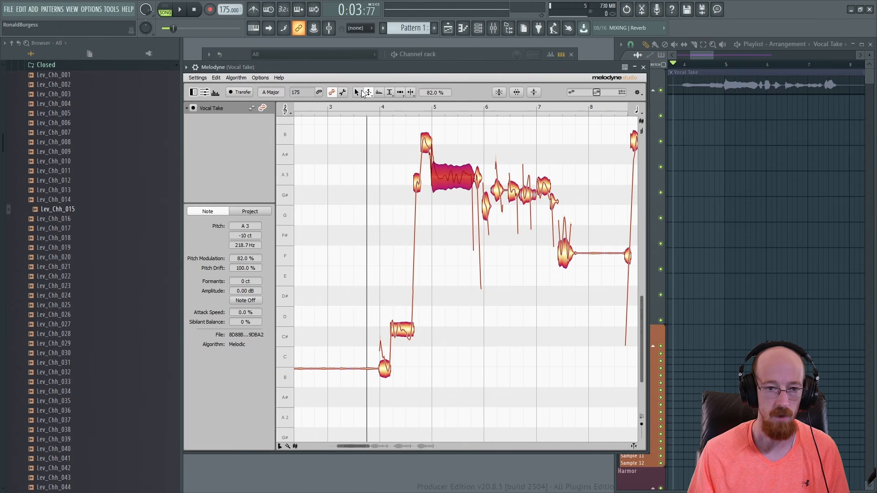
- Correct the notes around bar 5 with the Pitch tool: short note to A3, high note up to B3, long note to A3, and audition them
click(368, 92)
click(359, 133)
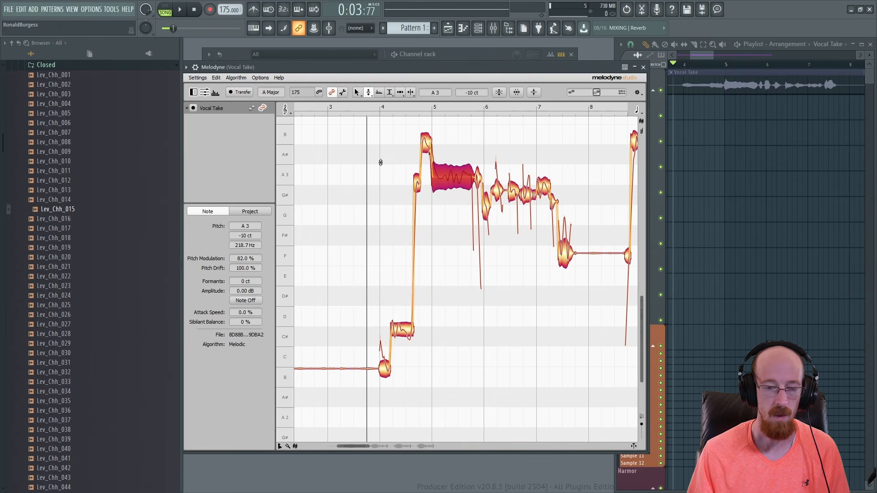
double_click(414, 183)
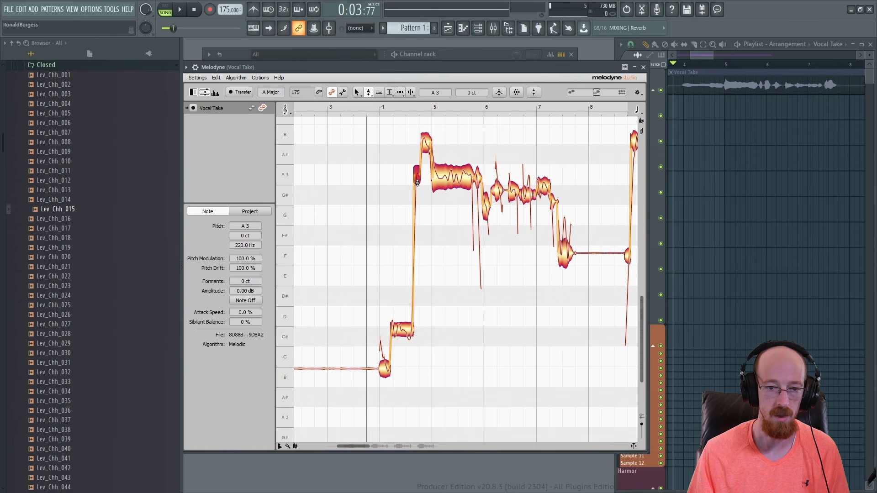
mouse_move(426, 145)
mouse_down()
mouse_move(425, 162)
mouse_move(426, 137)
mouse_up()
double_click(453, 180)
key(space)
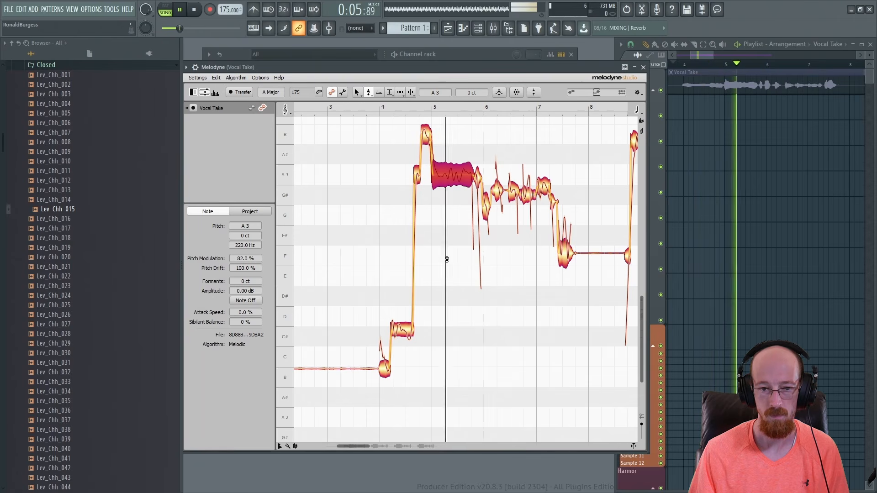
key(space)
- Set the long A3 note's pitch modulation to 74% and switch back to the Pitch tool
right_click(452, 176)
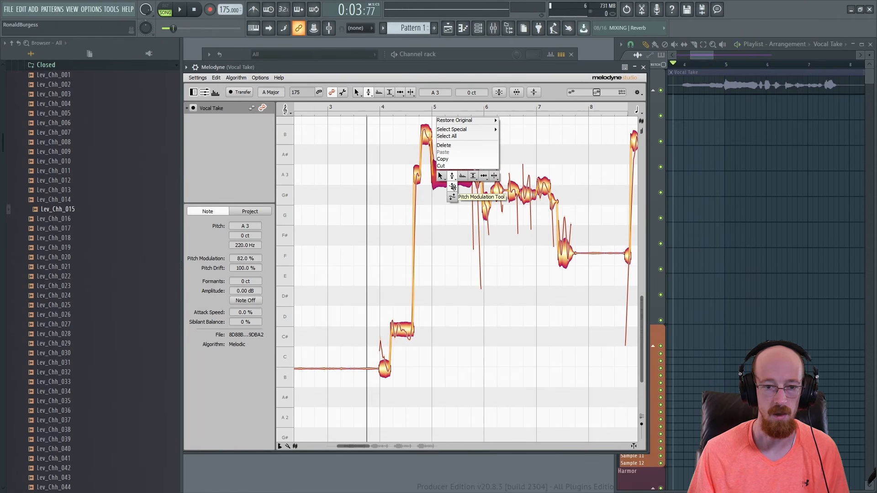
click(452, 188)
drag(452, 175, 453, 179)
right_click(465, 173)
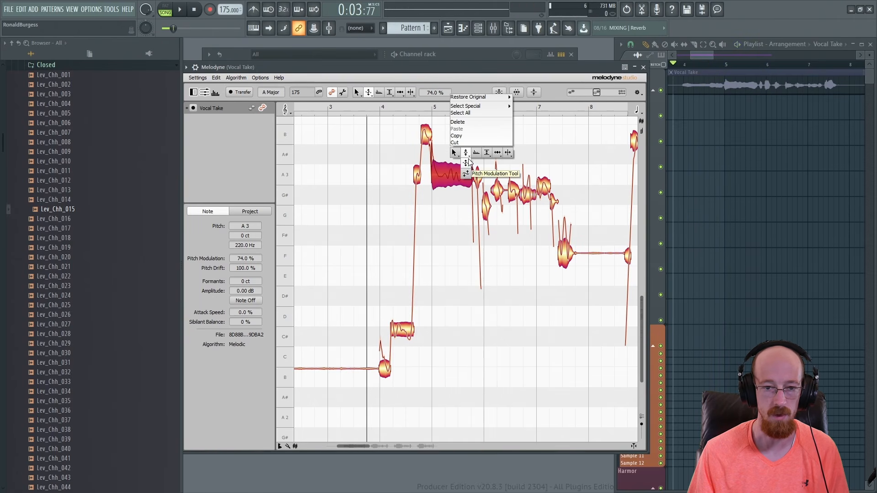
click(466, 153)
- Try snapping the small note just before bar 6 to A3, and undo the change
click(478, 175)
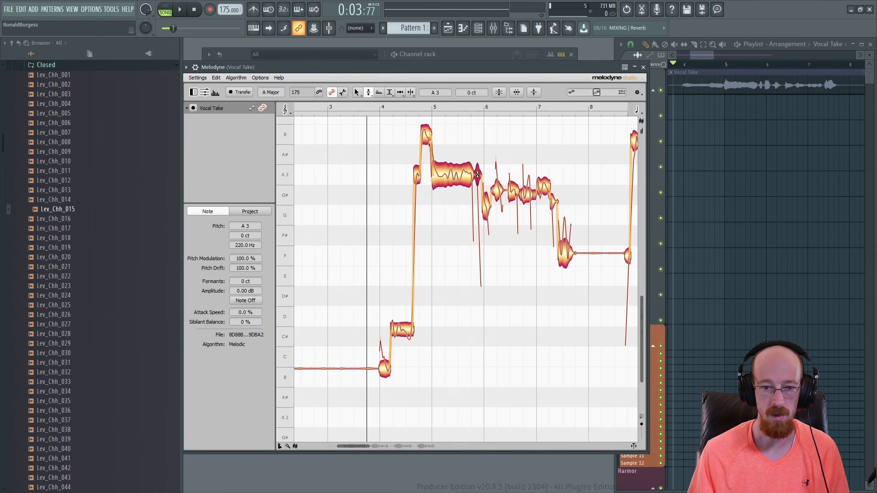
click(216, 78)
click(218, 86)
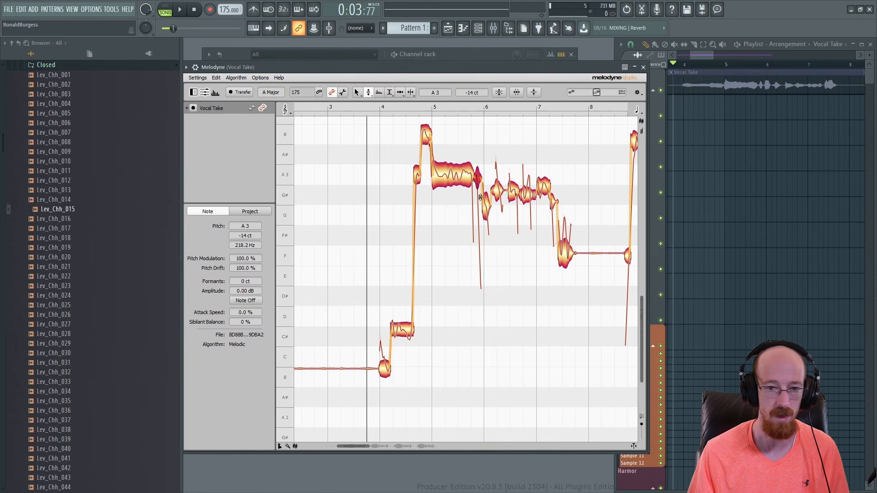
- Play the phrase past bar 6 and snap the note at bar 6 to G3
key(space)
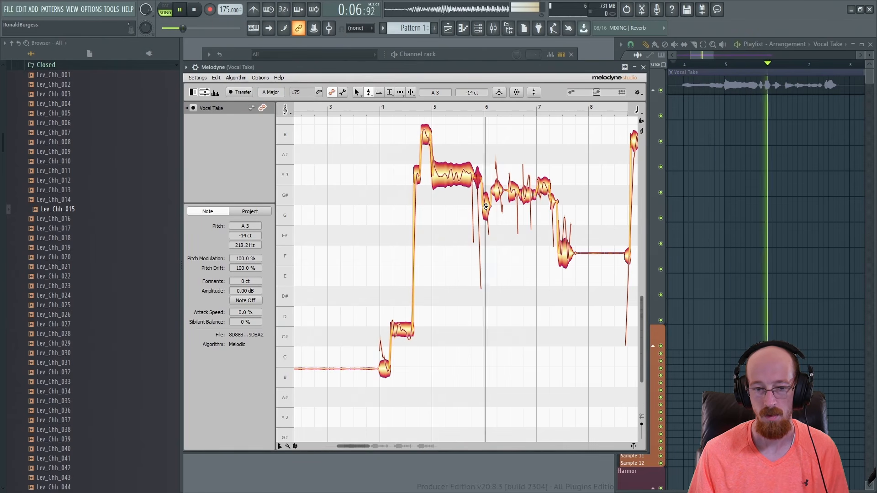
key(space)
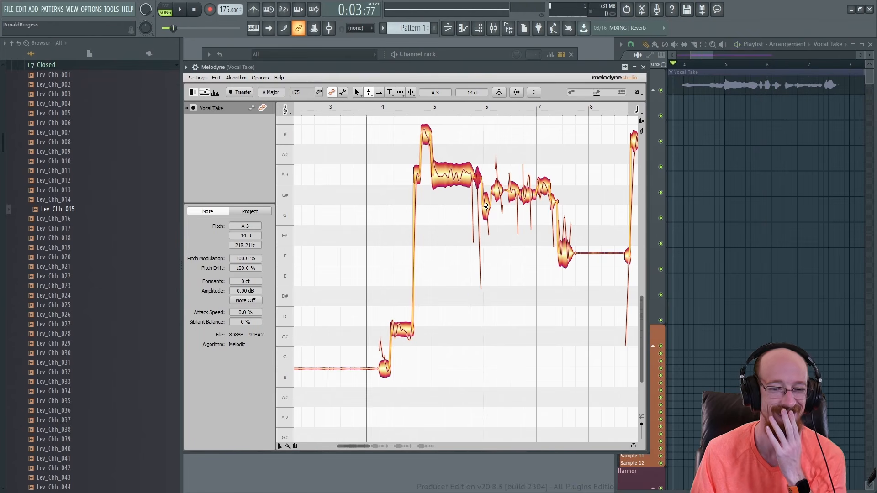
click(486, 206)
double_click(486, 207)
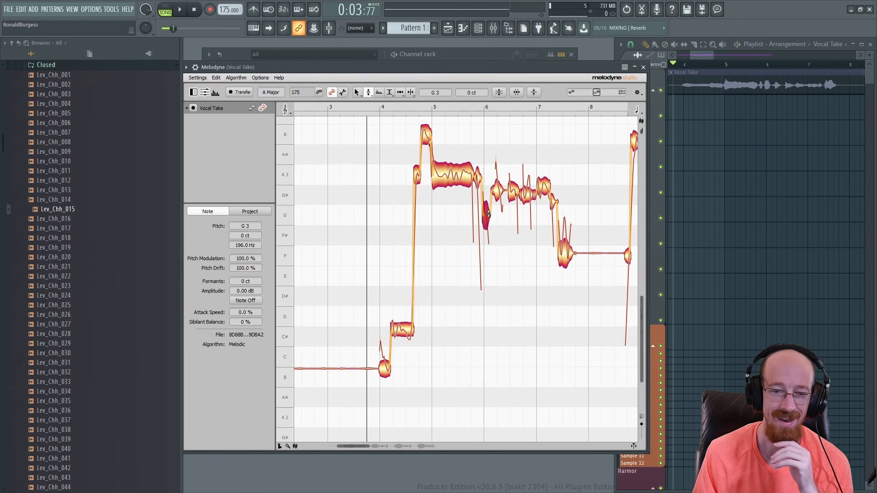
- Set the playback start to bar 5 and snap the notes between bars 6 and 7 to G#3
click(723, 57)
key(space)
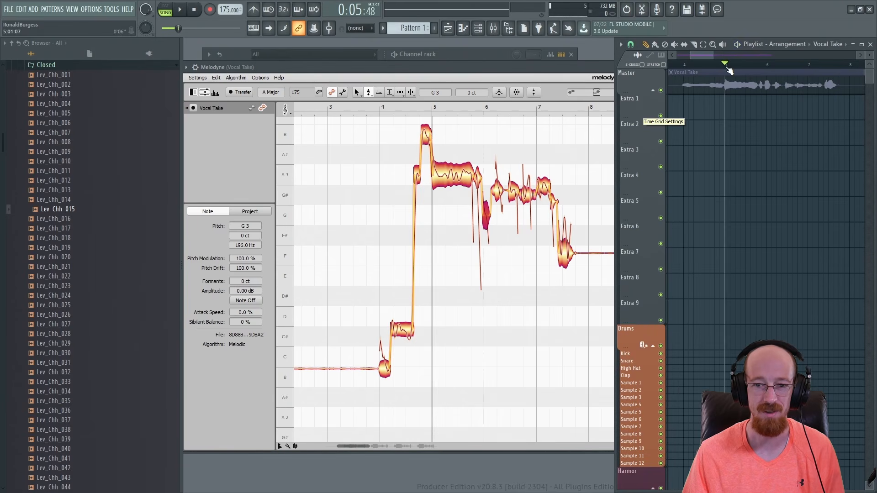
key(space)
click(496, 192)
click(526, 194)
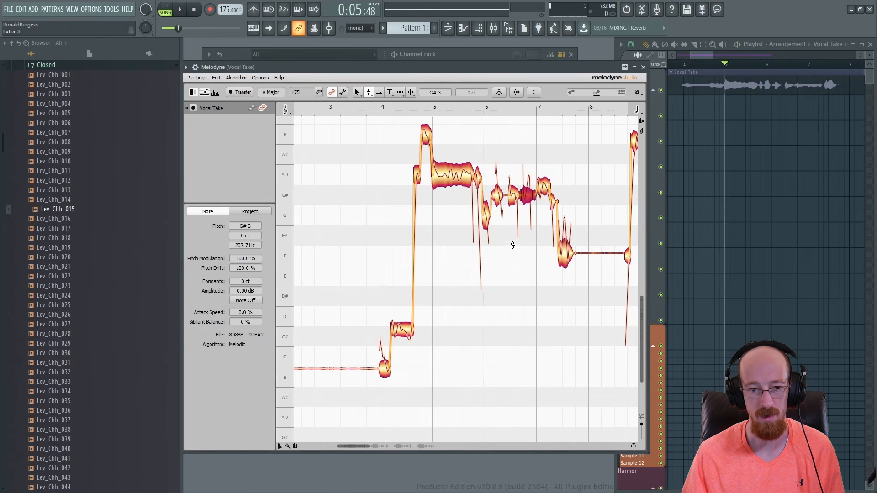
- Raise the note at bar 6 to G#3 and audition the phrase from bar 5
key(space)
key(space)
click(486, 207)
key(space)
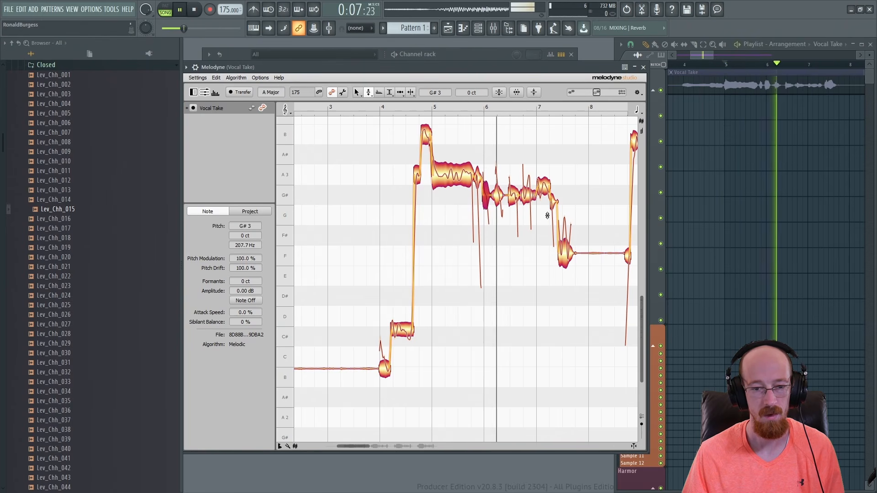
key(space)
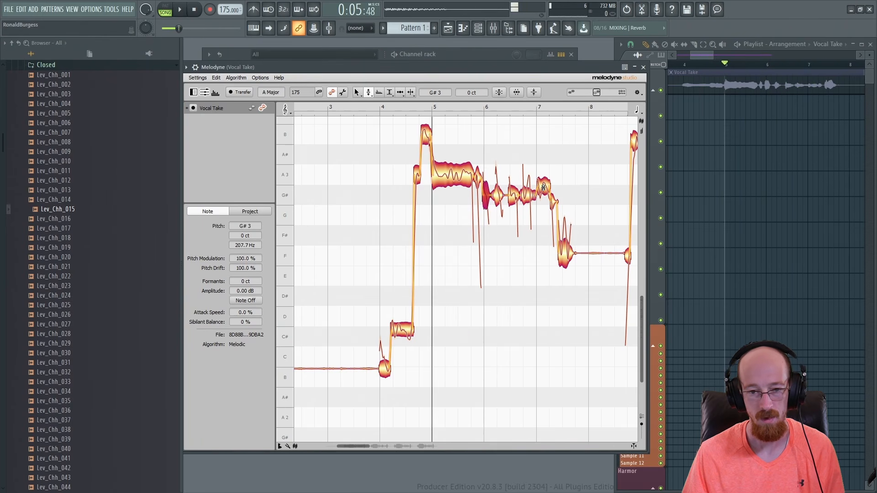
- Move the note at bar 7 to A3 and the small note right after it to G#3, and audition the phrase
click(544, 187)
drag(542, 195, 543, 186)
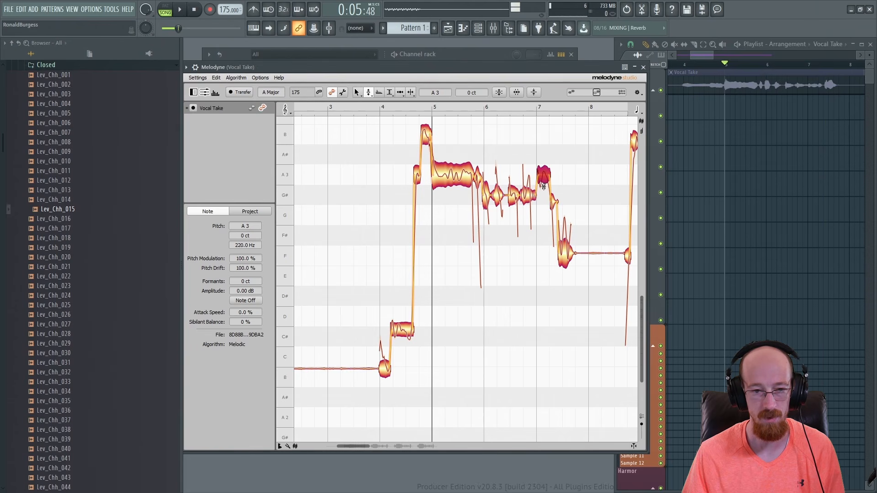
click(552, 203)
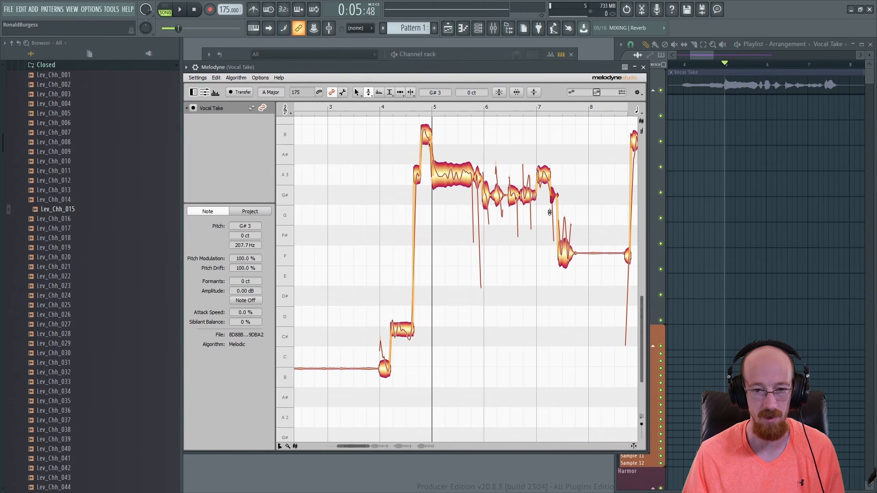
key(space)
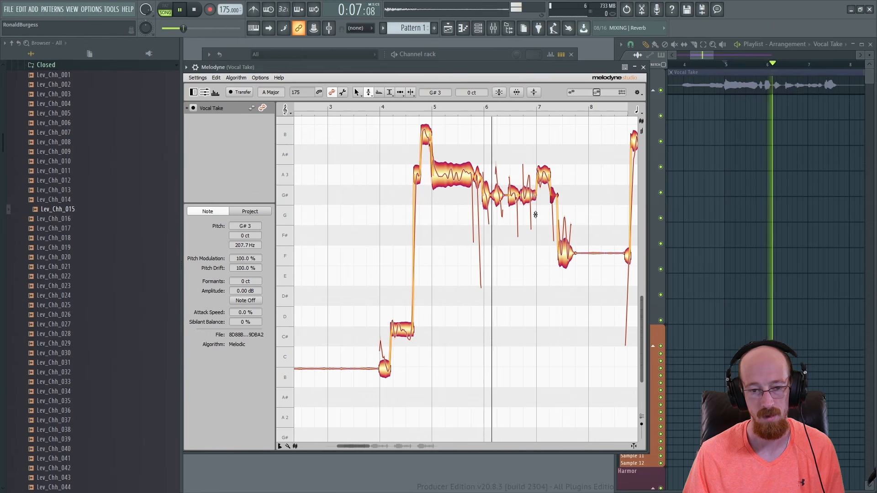
key(space)
- Set the bar 7 note's pitch modulation to 79% and lower it to G#3 with the Pitch tool
right_click(542, 180)
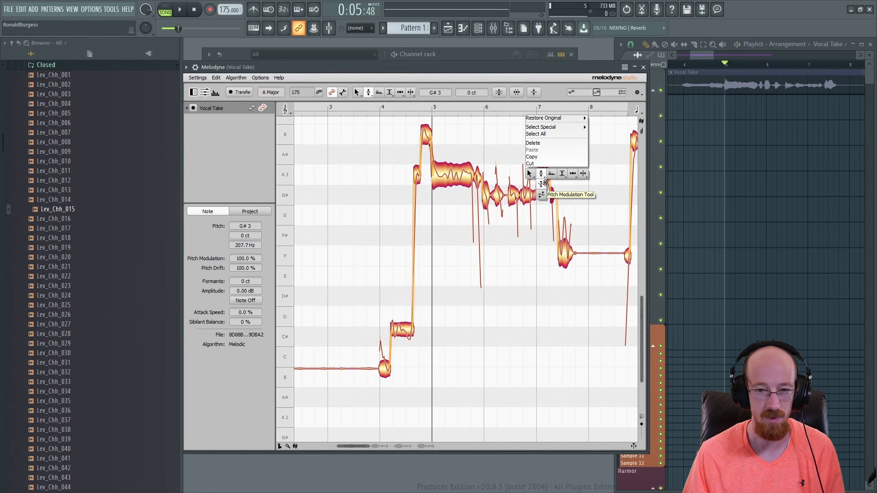
click(542, 183)
drag(542, 179, 541, 184)
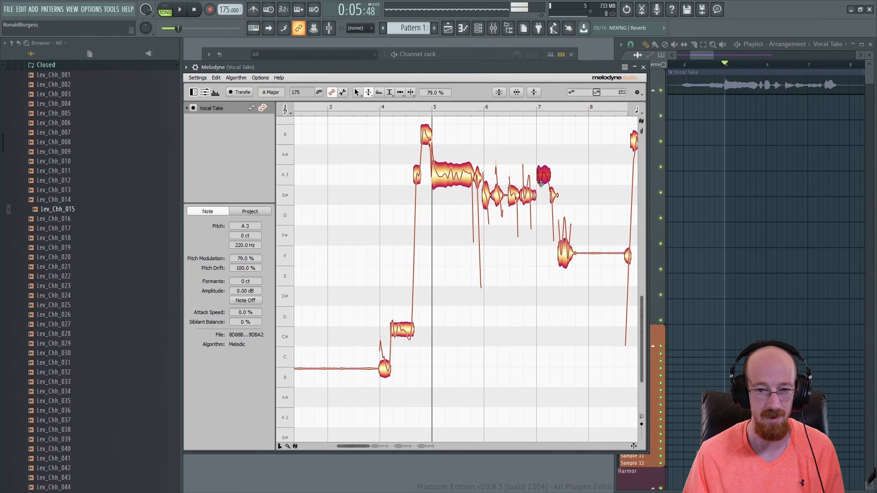
right_click(541, 183)
click(544, 174)
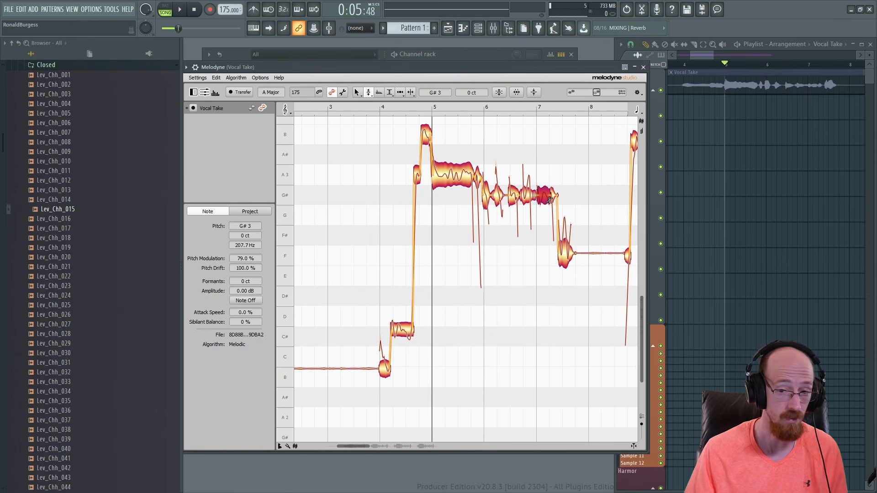
- Try the low note after bar 7 at F#3 with 94% pitch modulation and audition the phrase
double_click(565, 258)
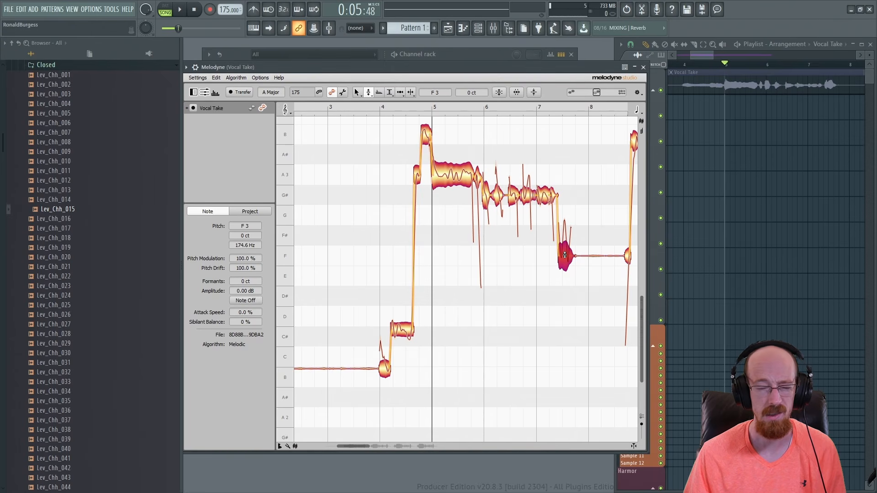
drag(564, 250, 565, 234)
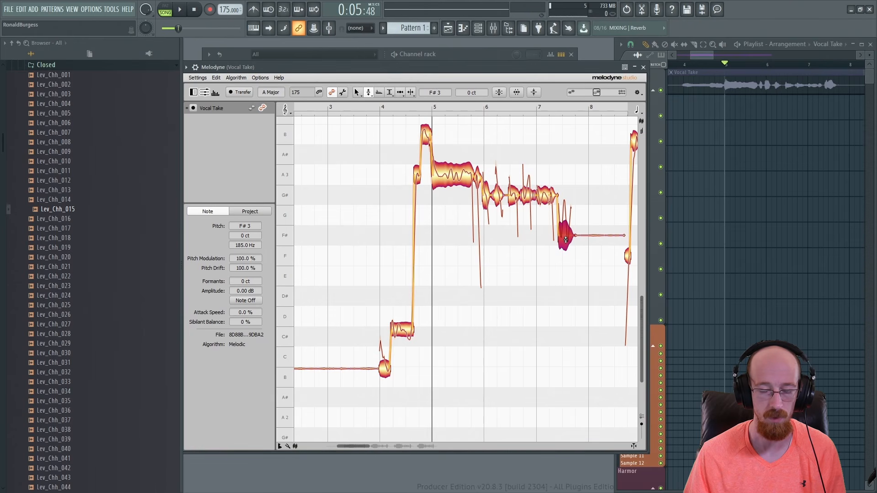
right_click(565, 245)
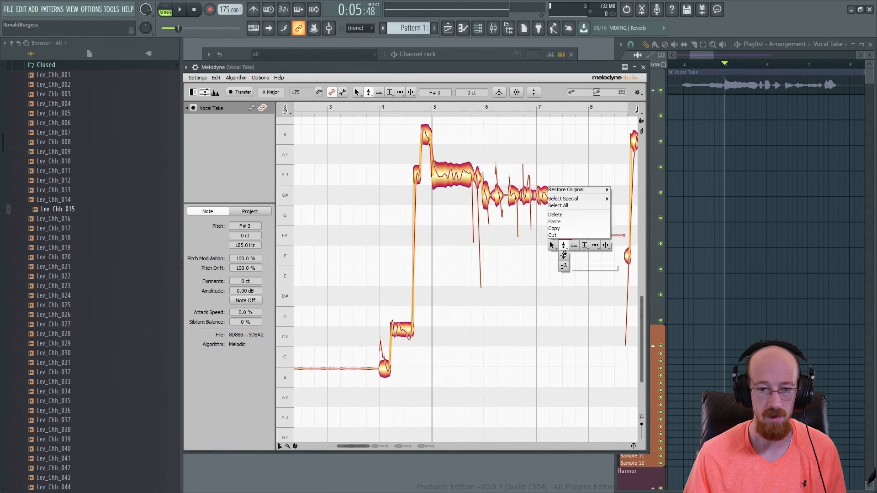
click(563, 254)
drag(565, 238, 565, 239)
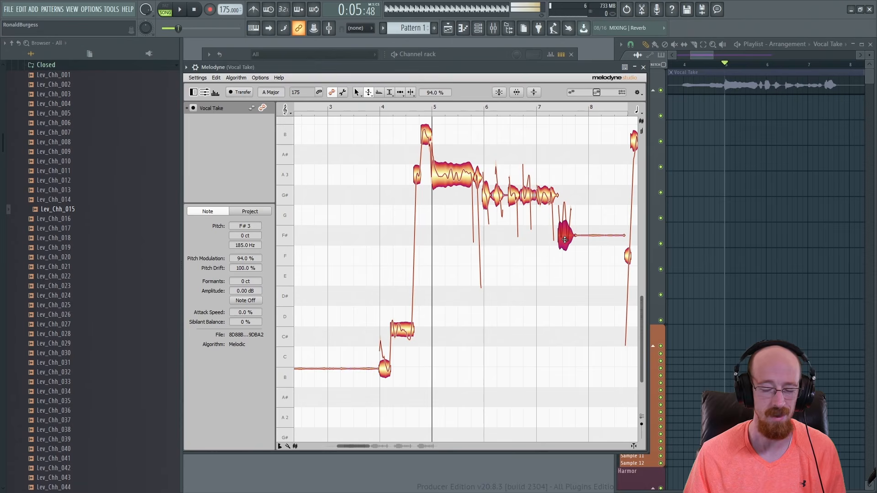
key(space)
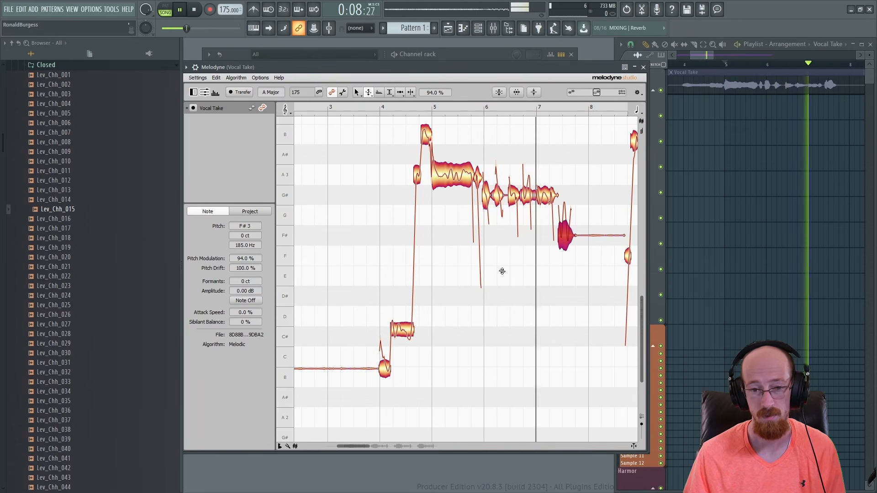
key(space)
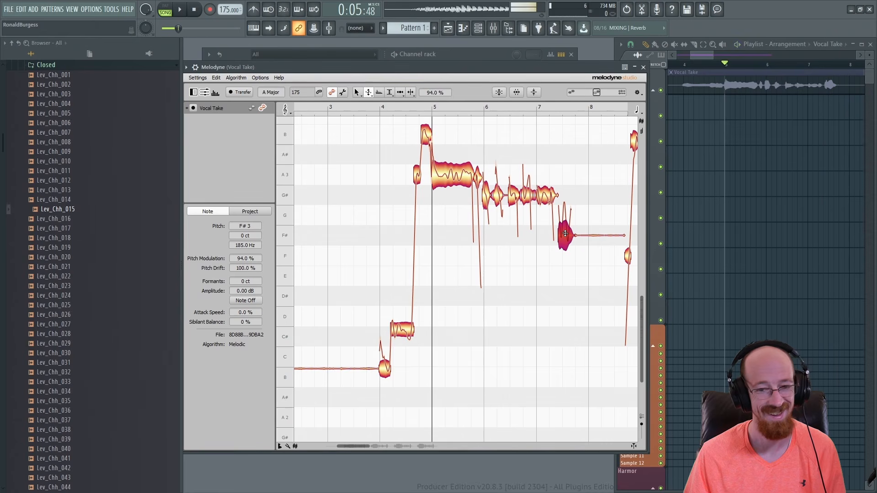
- Try the last note of the phrase at F3, G3 and F#3 with the Pitch tool, auditioning the G3 and F#3 versions
right_click(566, 234)
click(565, 223)
drag(566, 235, 565, 248)
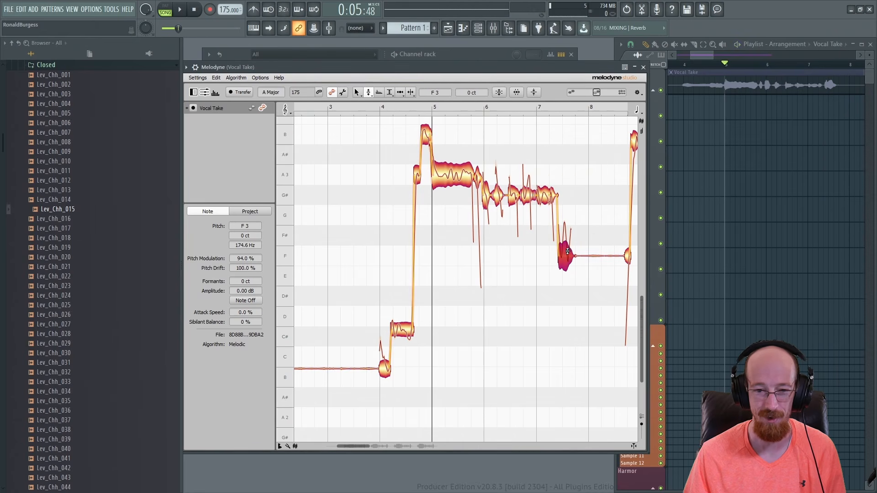
drag(568, 251, 559, 212)
key(space)
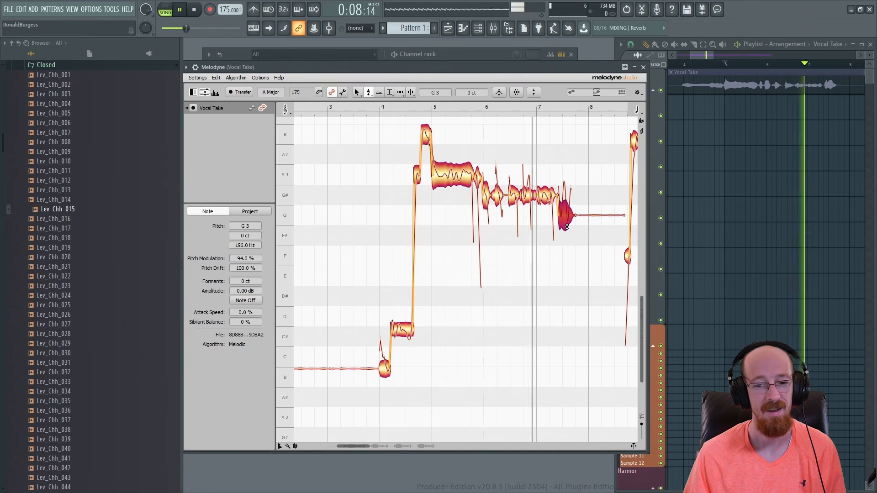
key(space)
drag(568, 214, 568, 235)
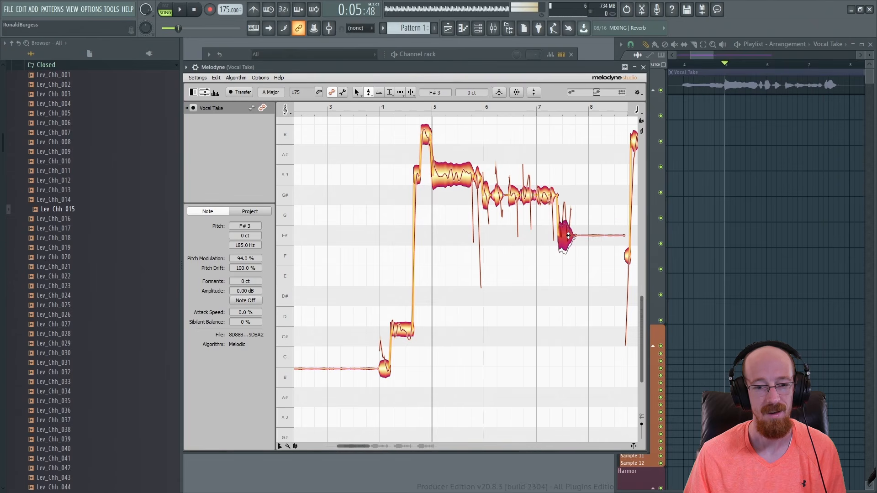
key(space)
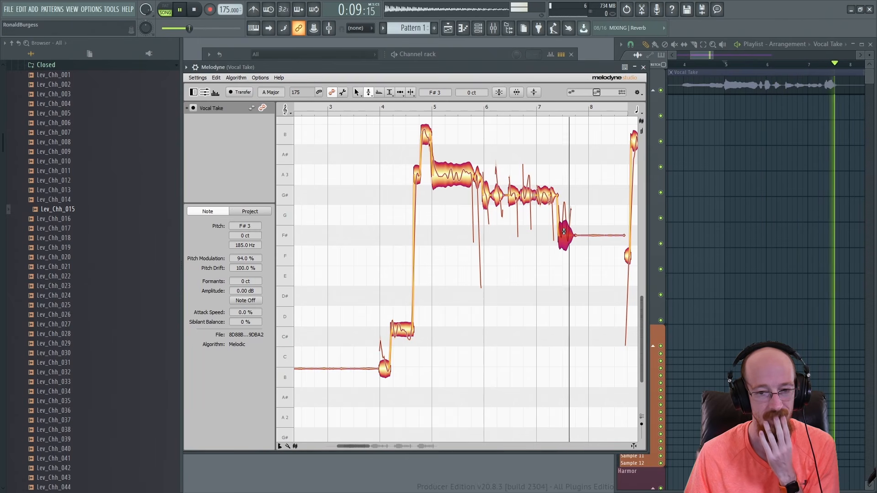
key(space)
- Lower the last note of the phrase to F3 and play the start of the phrase
drag(564, 242, 565, 247)
key(space)
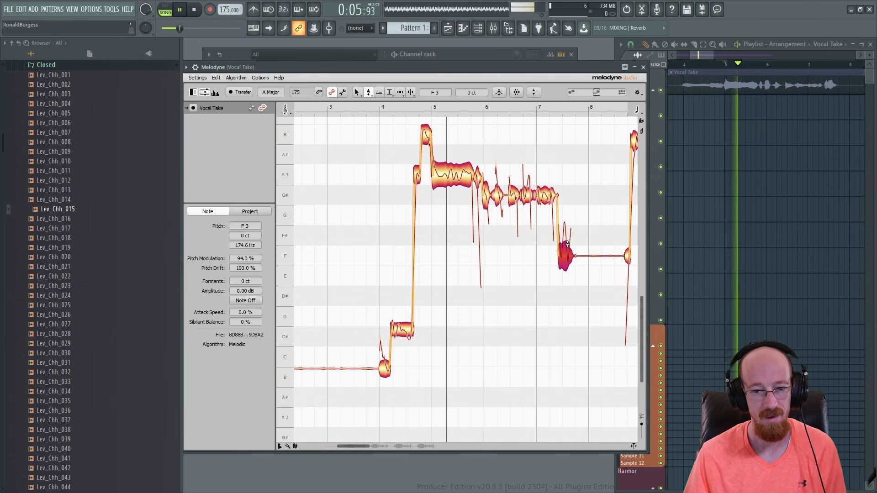
key(space)
- Set the low F3 note's pitch modulation to 57%, audition it from just before bar 6, and readjust it to 73%
right_click(568, 221)
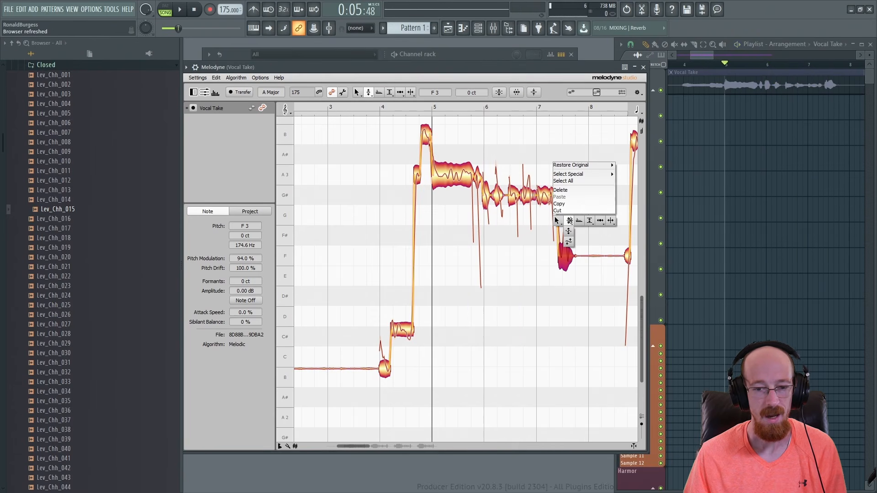
click(569, 222)
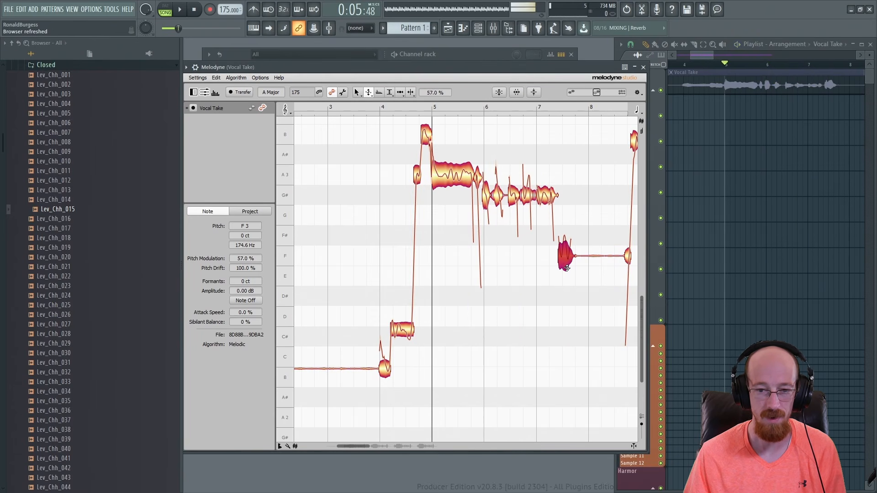
click(769, 68)
key(space)
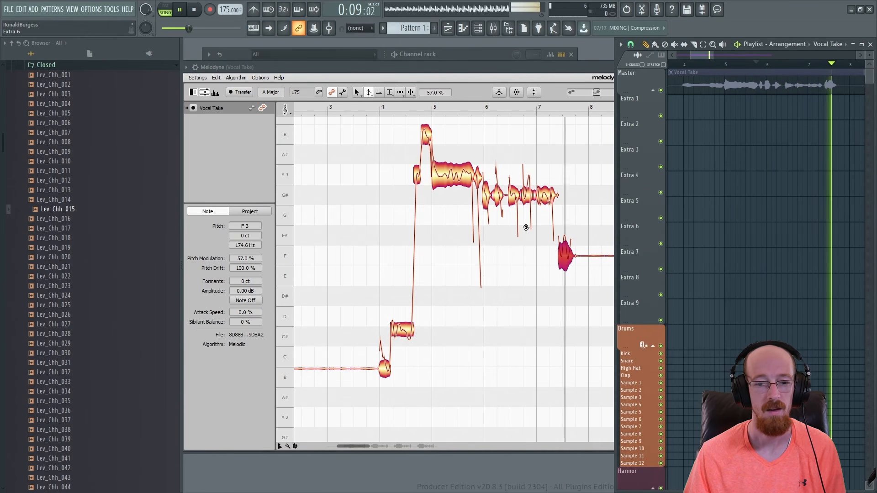
key(space)
drag(566, 255, 567, 256)
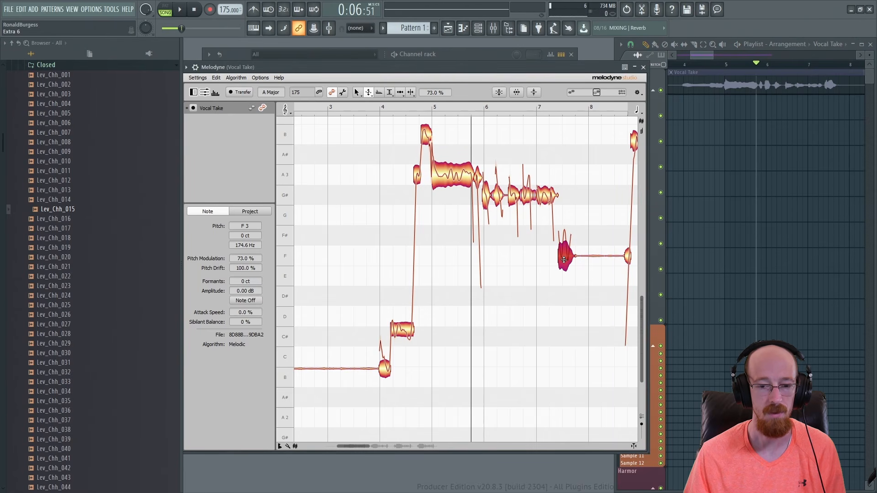
key(space)
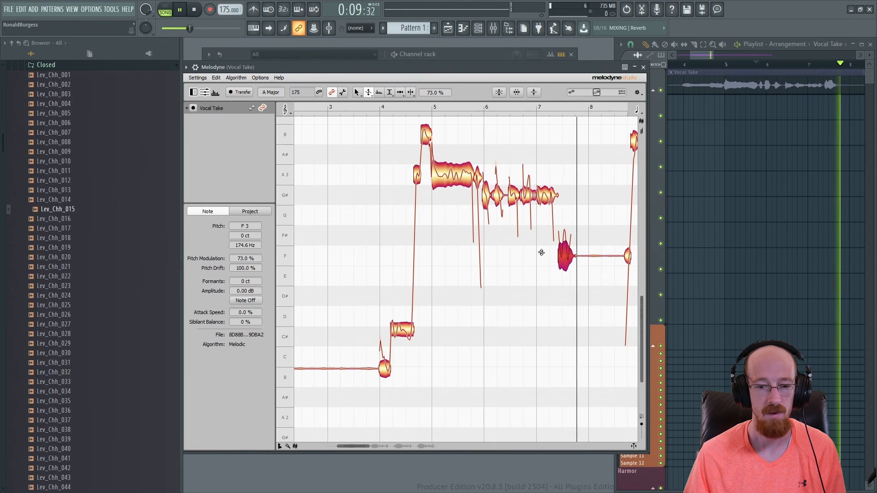
key(space)
- Fine-tune the low F3 note up by 34 cents with the Pitch tool and audition it from between bars 6 and 7
right_click(542, 254)
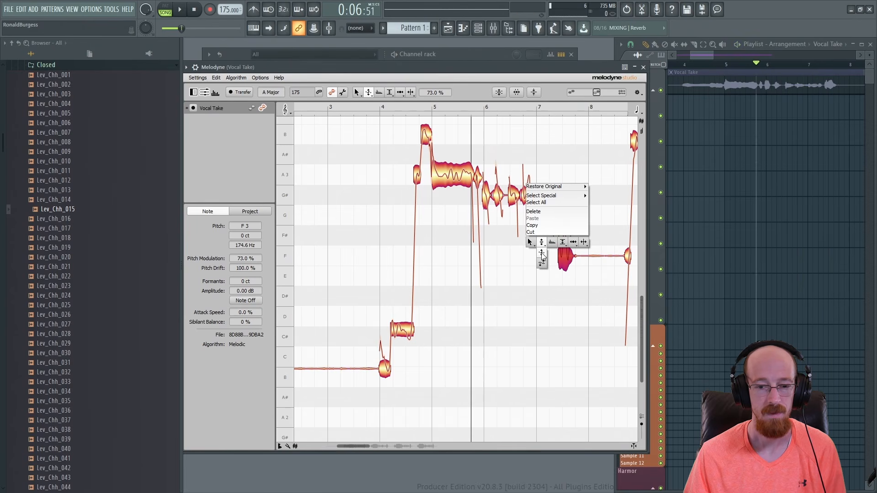
click(542, 241)
drag(551, 256, 551, 250)
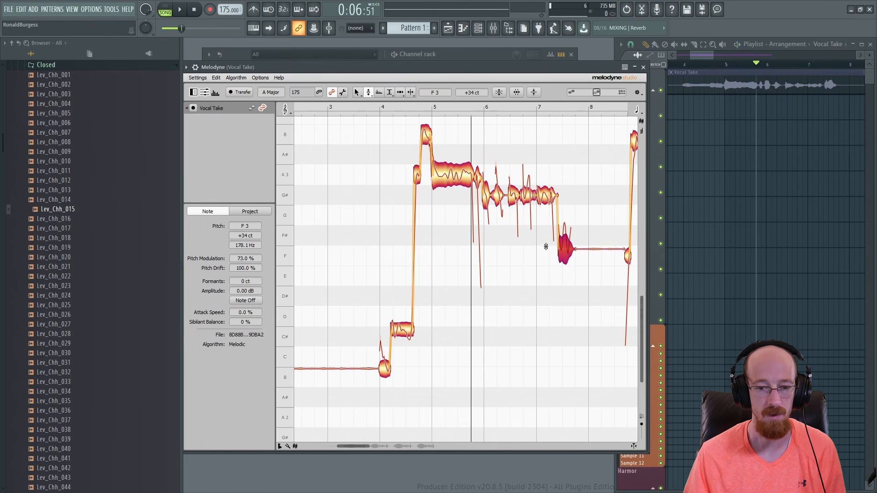
click(792, 65)
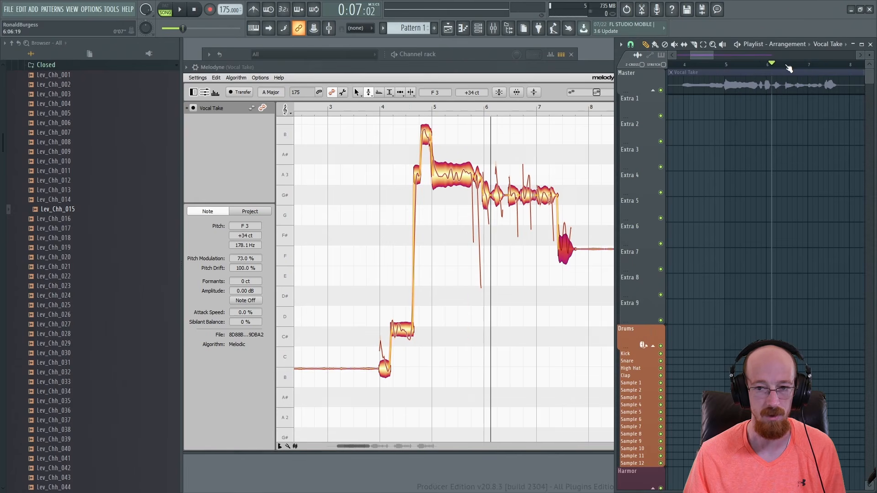
click(547, 64)
key(space)
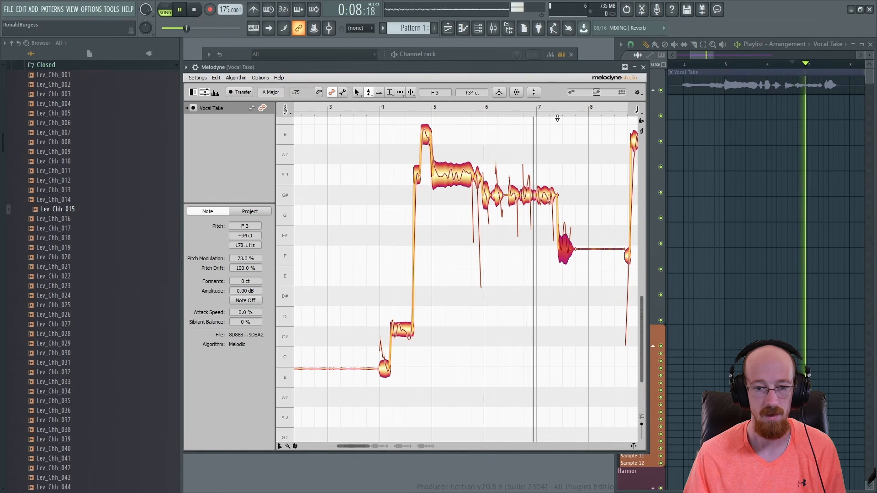
key(space)
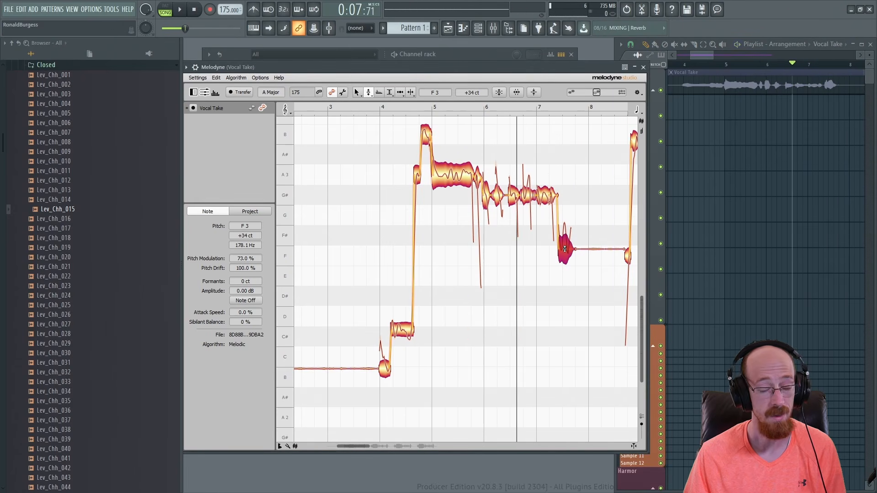
- Look over the notes of the following phrase up to bar 12 and return to the phrase around bars 4 to 8
right_click(543, 184)
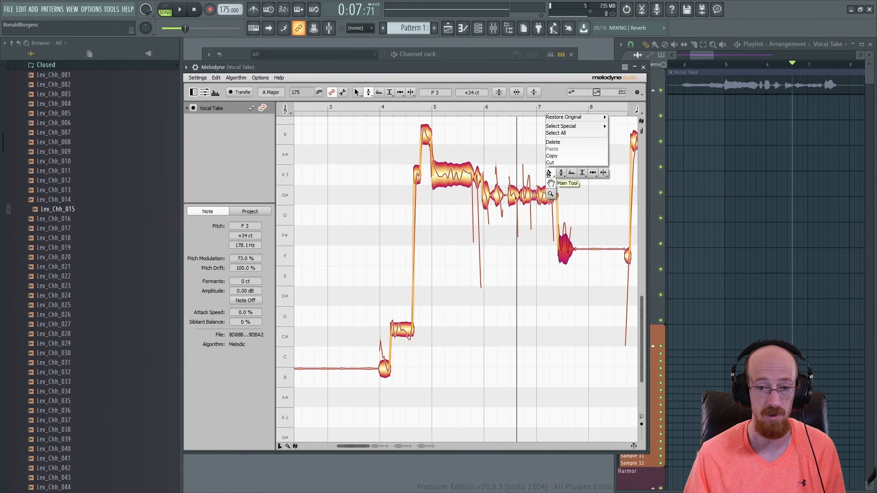
click(551, 184)
drag(578, 173, 445, 222)
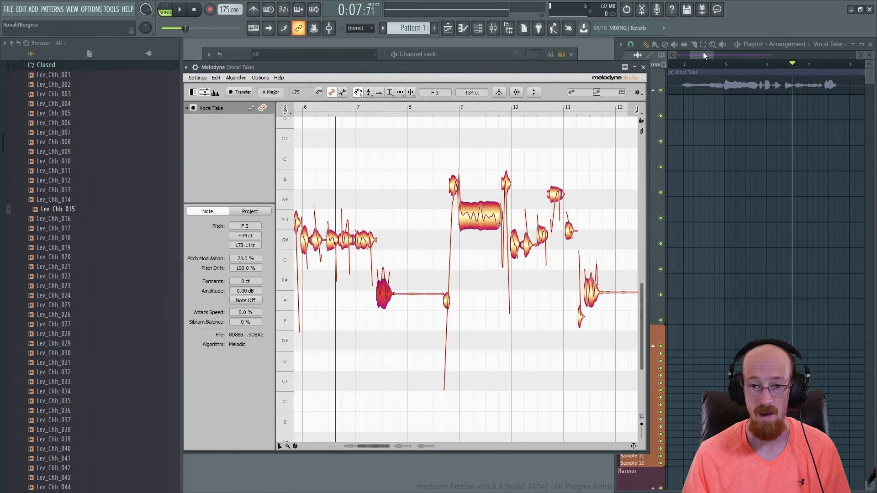
right_click(397, 169)
click(370, 164)
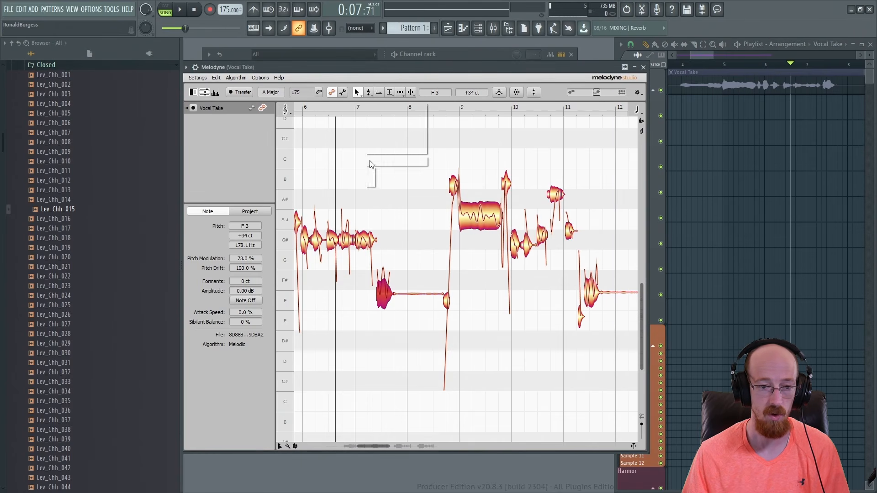
right_click(369, 167)
click(358, 172)
drag(358, 172, 433, 155)
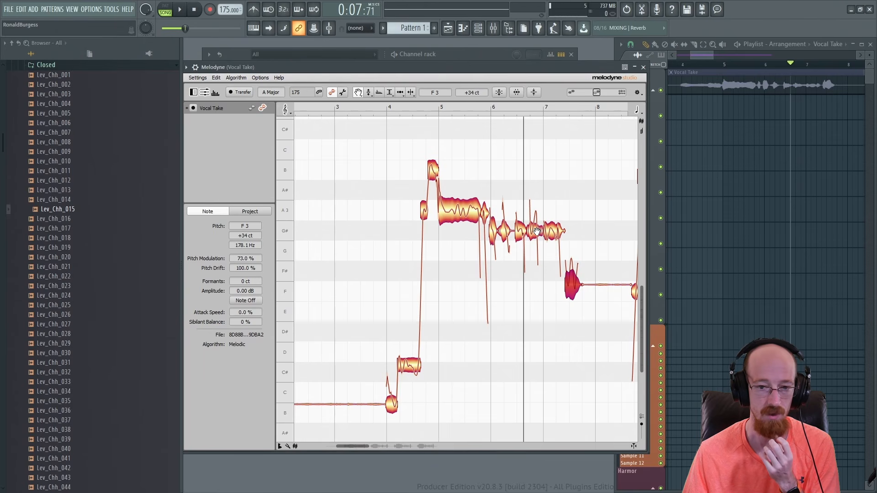
- Close Melodyne and add the FLEX synthesizer to the channel rack as a new instrument channel
click(643, 67)
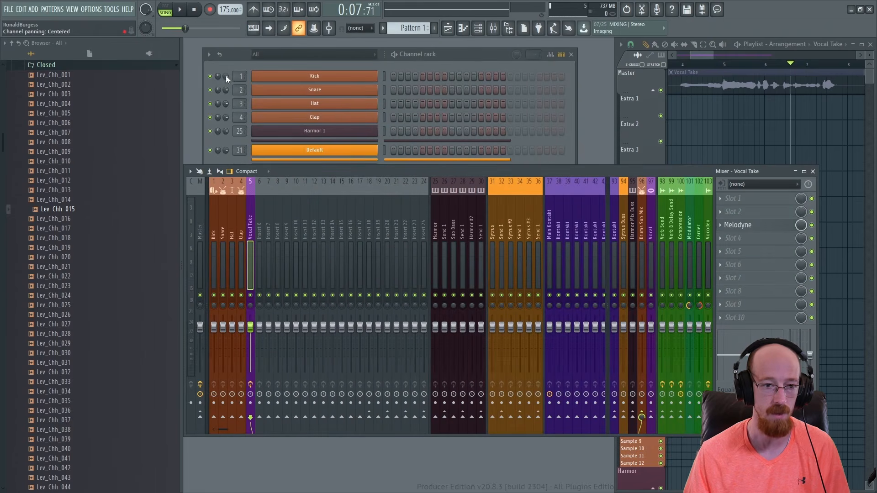
click(241, 51)
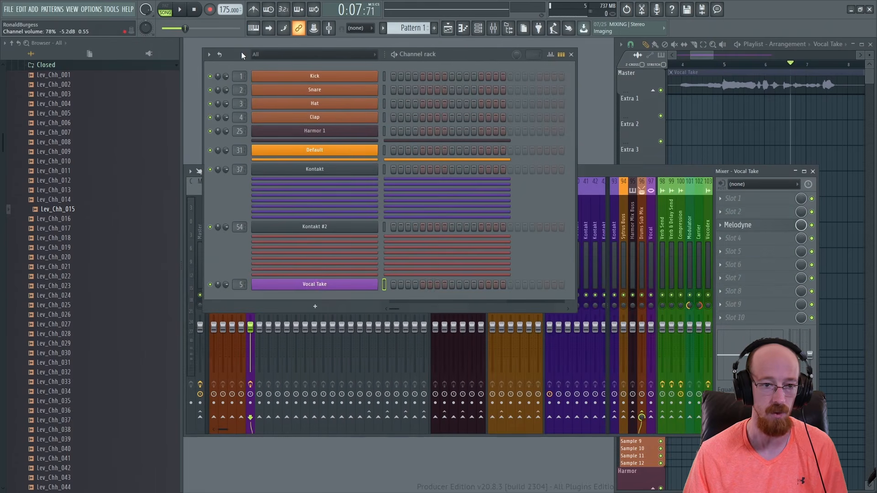
click(310, 308)
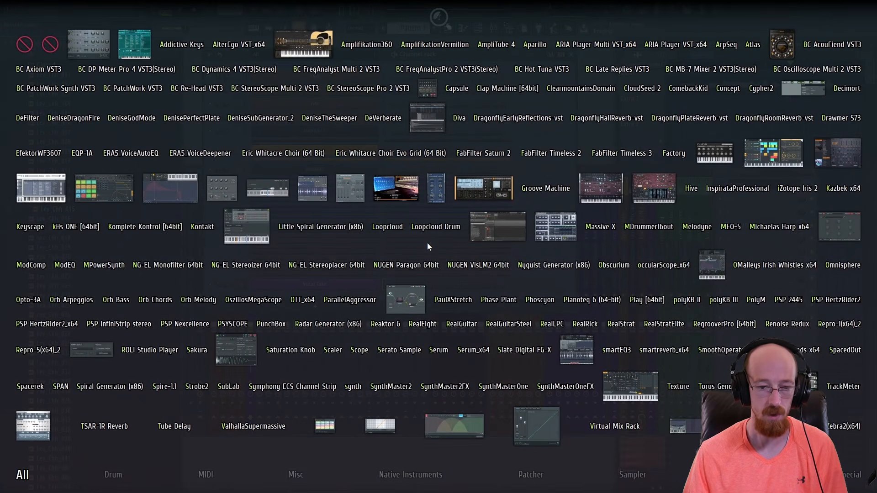
text(fl)
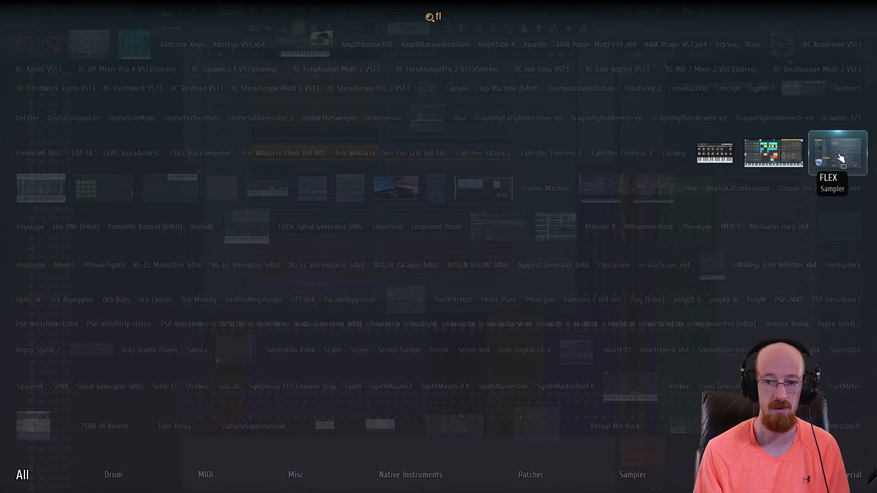
click(840, 157)
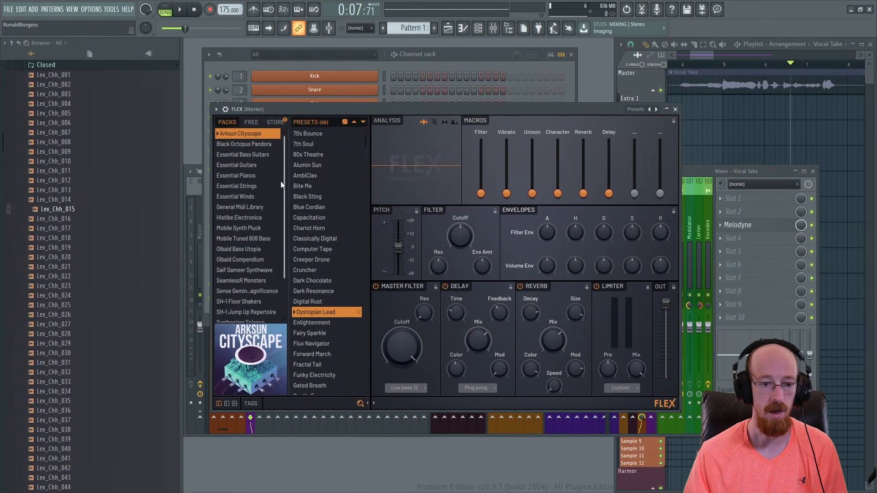
- Load the Bosendorfer lite preset from FLEX's Essential Pianos pack and close the instrument
click(243, 186)
click(244, 175)
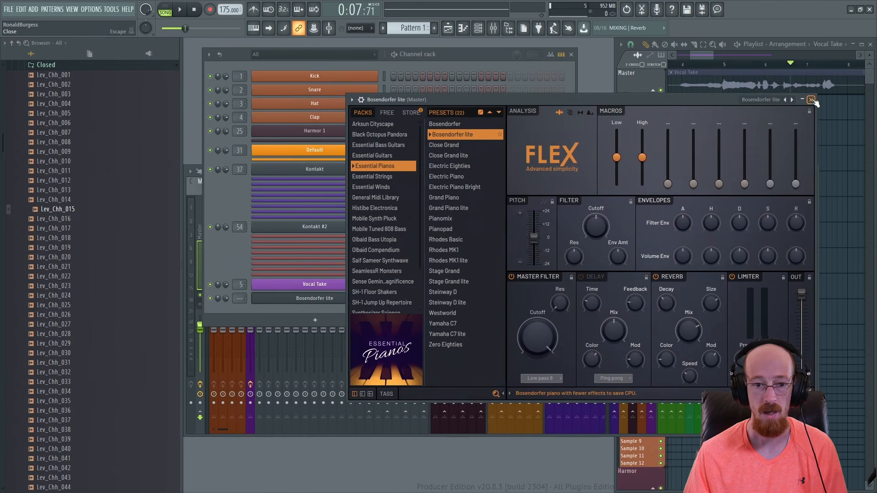
click(811, 100)
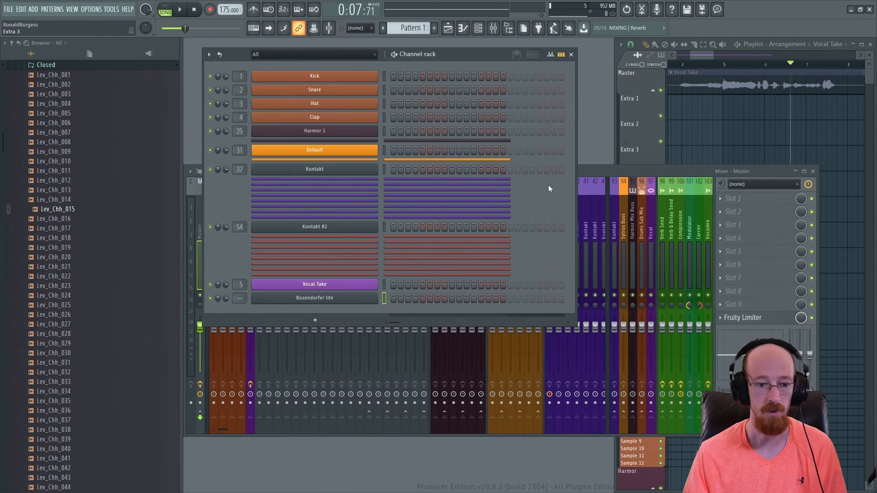
- In the piano channel's piano roll, stack the notes A5, A6 and C#7 as one-beat notes at the start of bar 1
right_click(354, 296)
click(446, 300)
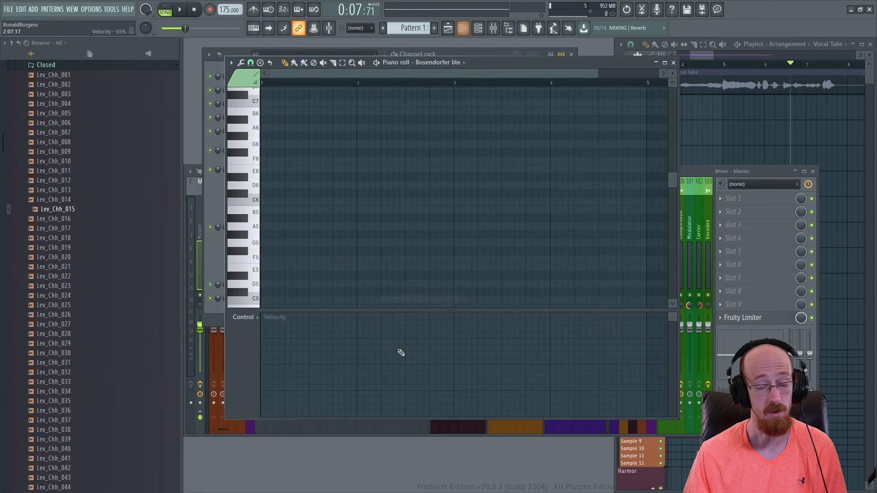
scroll(253, 230, up, 1)
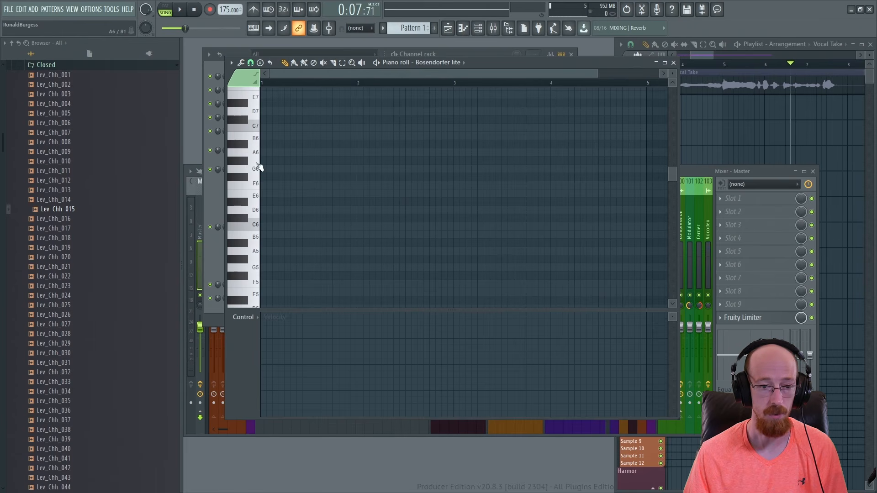
drag(255, 161, 253, 210)
drag(249, 243, 249, 274)
click(277, 301)
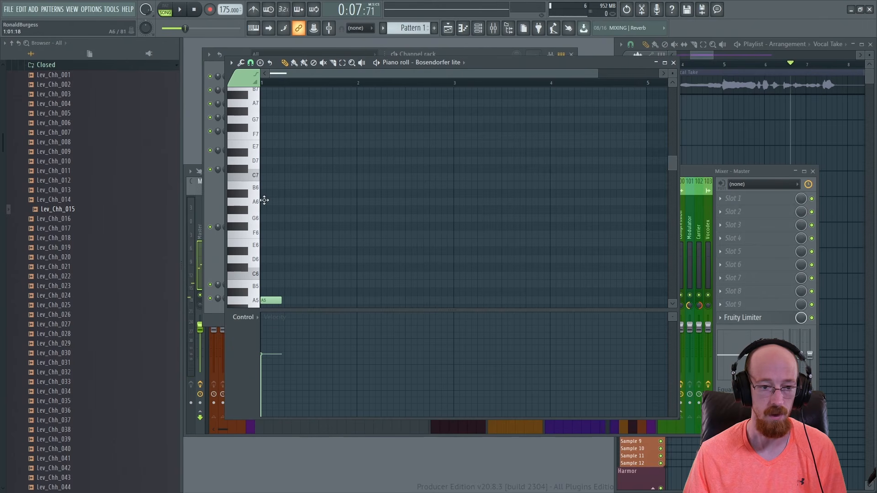
click(263, 170)
scroll(445, 166, down, 1)
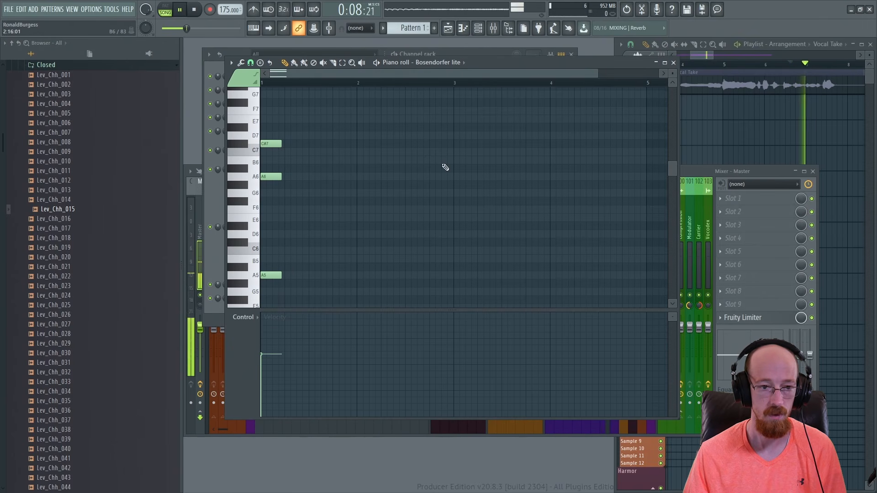
- Remove the stray Vocal Take clip from the Extra 1 track and place Pattern 1 there at bar 4
click(699, 53)
click(691, 115)
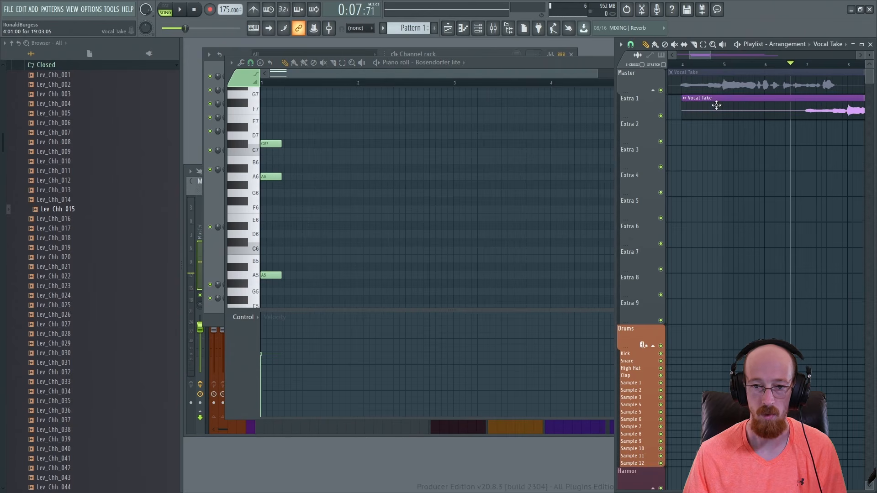
right_click(721, 116)
click(818, 43)
click(835, 63)
drag(742, 112, 705, 112)
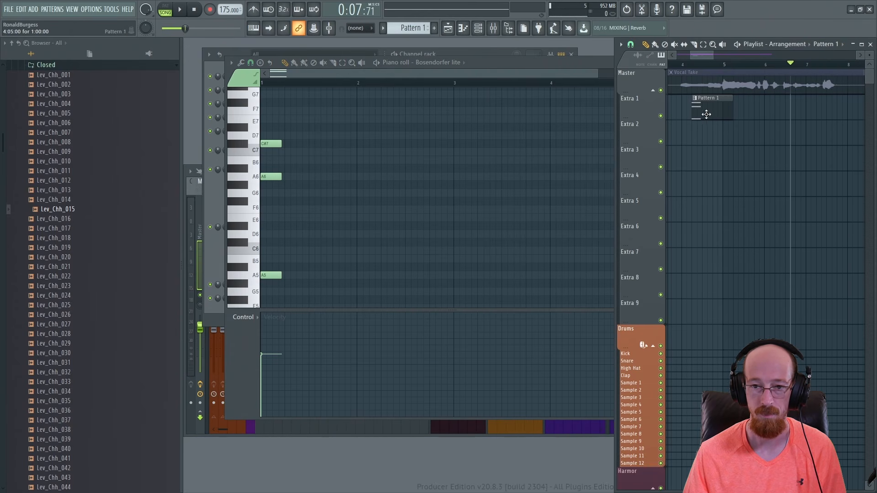
scroll(788, 159, left, 3)
scroll(800, 137, down, 2)
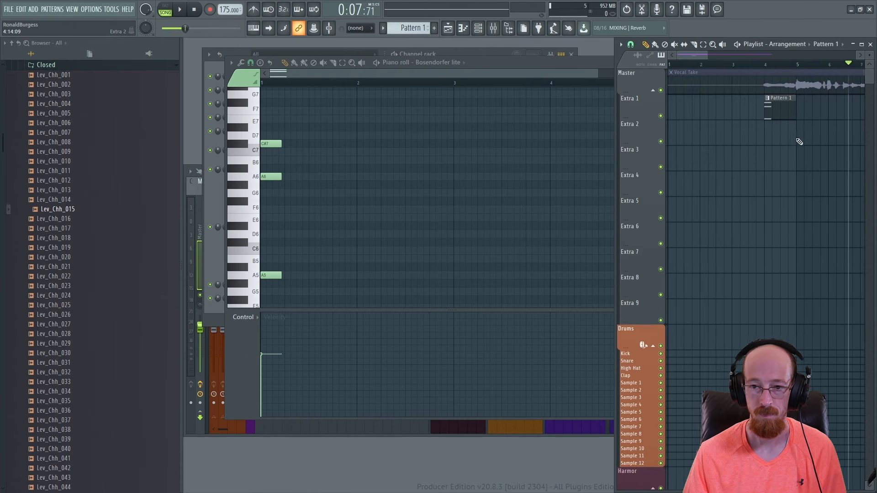
- Play the piano chord together with the vocal from just before bar 4
drag(798, 141, 728, 149)
click(698, 66)
key(space)
key(space)
- Repeat the chord on all four beats of bar 1 and raise the A5 velocities to about 73% and the A6 velocities slightly
drag(286, 115, 290, 279)
drag(326, 144, 318, 278)
drag(359, 256, 251, 295)
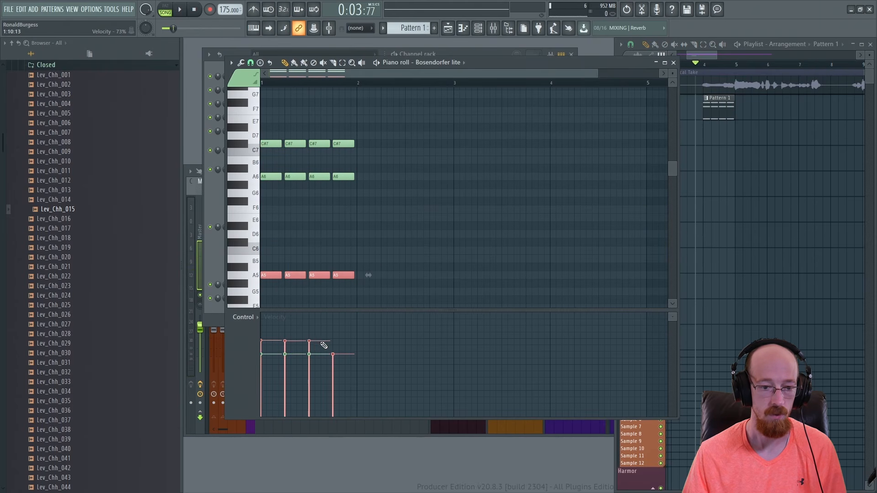
drag(367, 174, 259, 186)
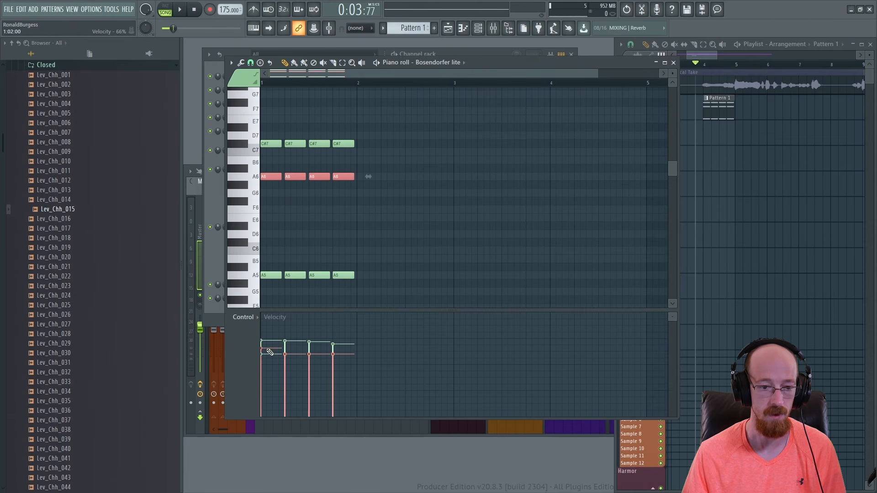
key(space)
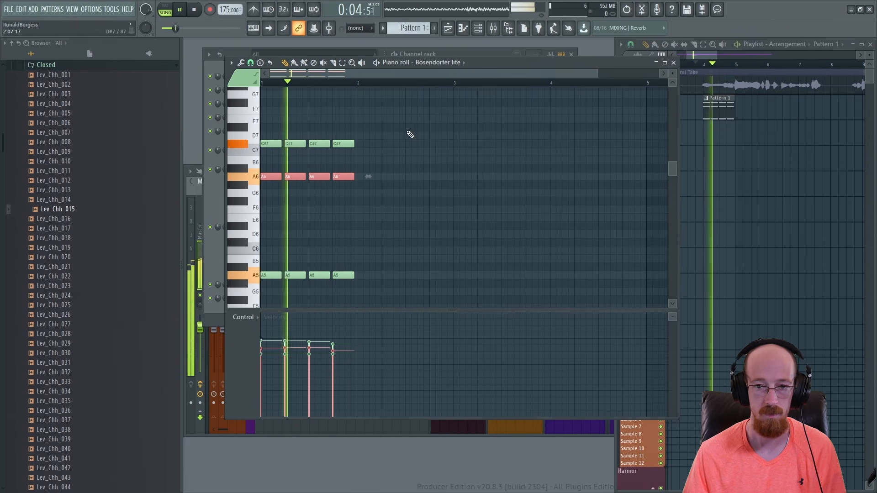
click(342, 231)
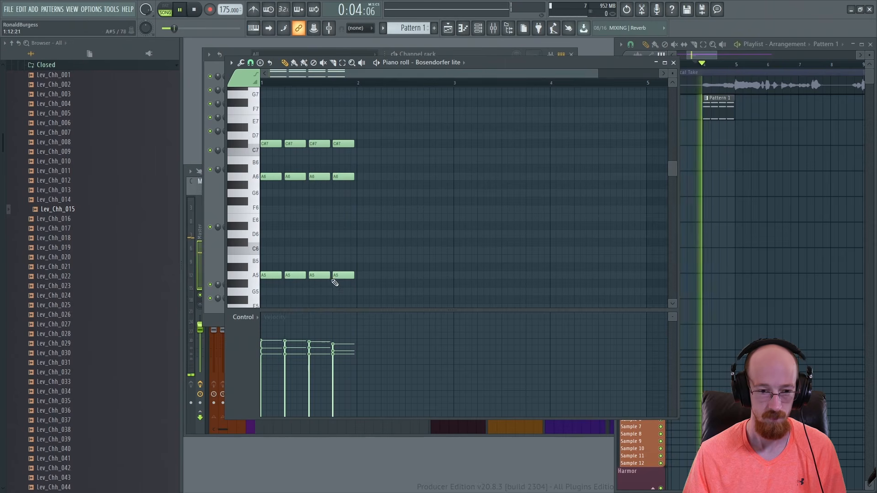
- Raise the fourth chord's C#7 note to E7 and play the bar against the vocal
drag(377, 122, 230, 347)
key(space)
scroll(350, 233, up, 3)
ctrl+click(371, 155)
click(341, 116)
drag(340, 116, 340, 91)
key(space)
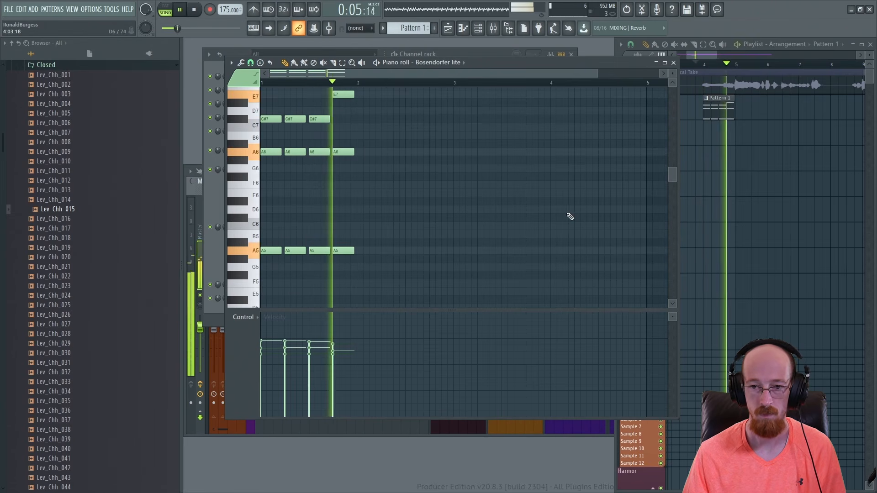
key(space)
scroll(368, 147, up, 1)
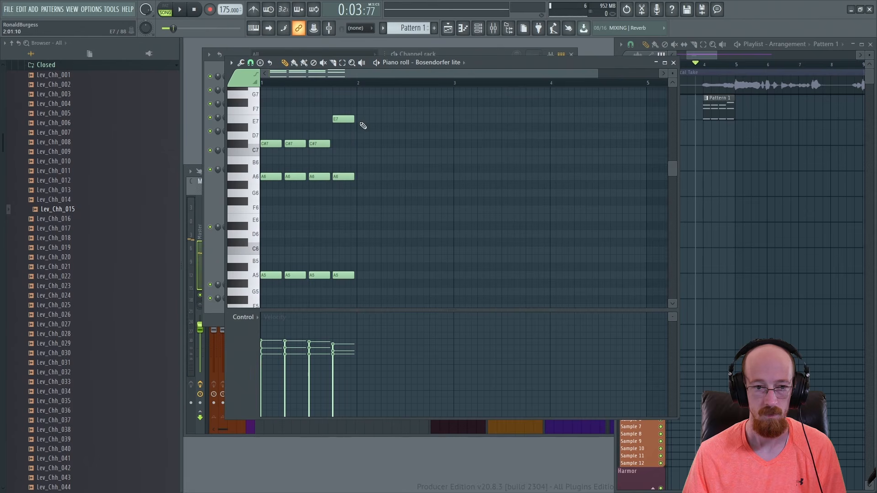
- Reopen Melodyne from the Vocal Take mixer track and play the start of the vocal phrase with the piano chords
click(495, 30)
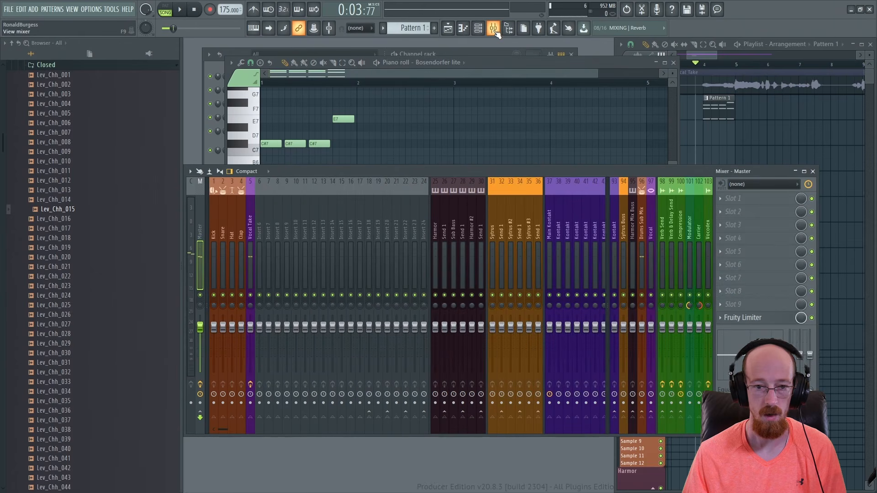
click(250, 226)
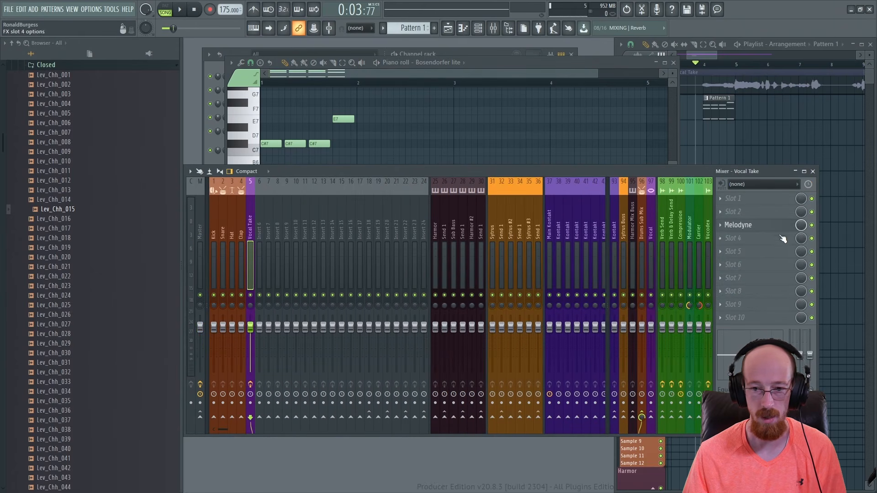
click(770, 226)
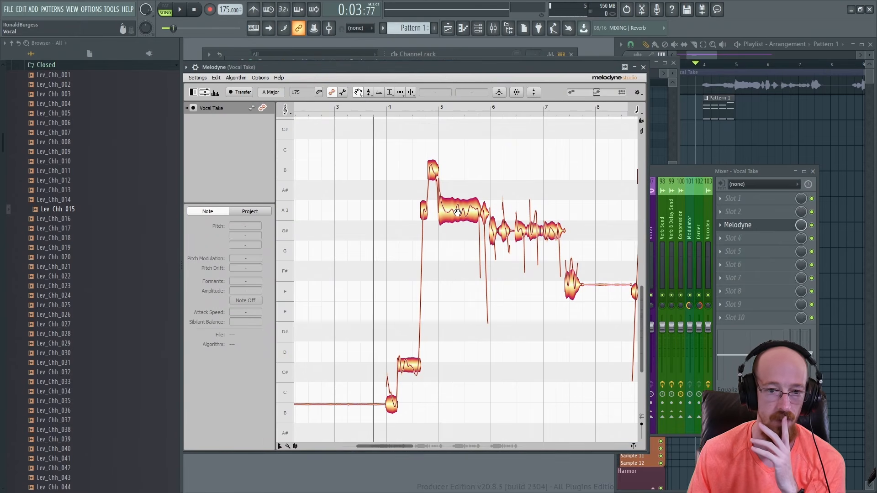
key(space)
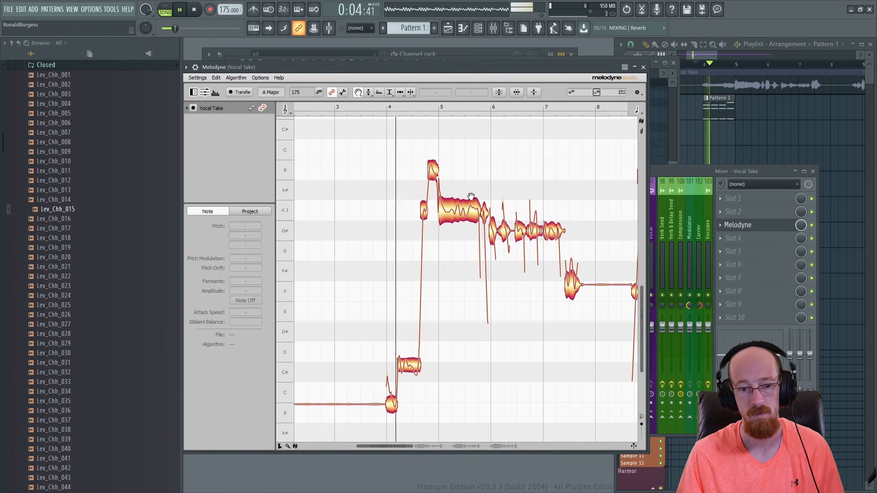
key(space)
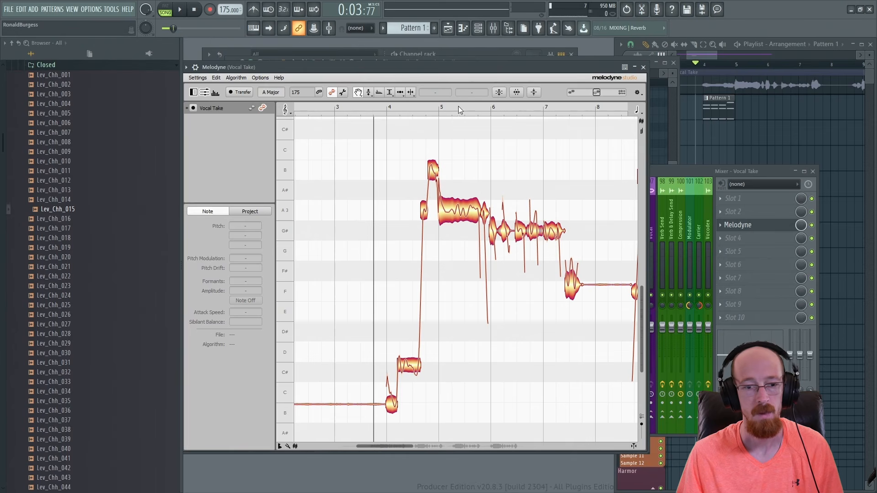
- Shift the Melodyne window slightly down and return to the Bosendorfer lite piano roll
click(470, 54)
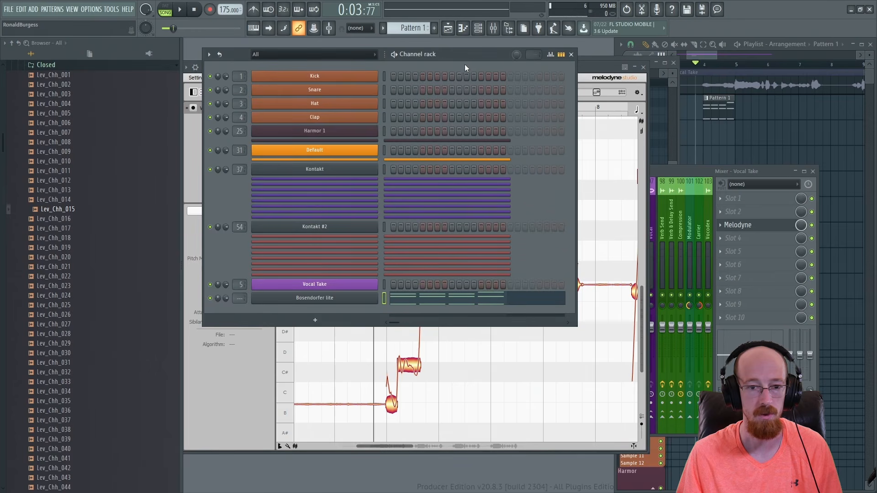
drag(590, 69, 595, 81)
click(599, 66)
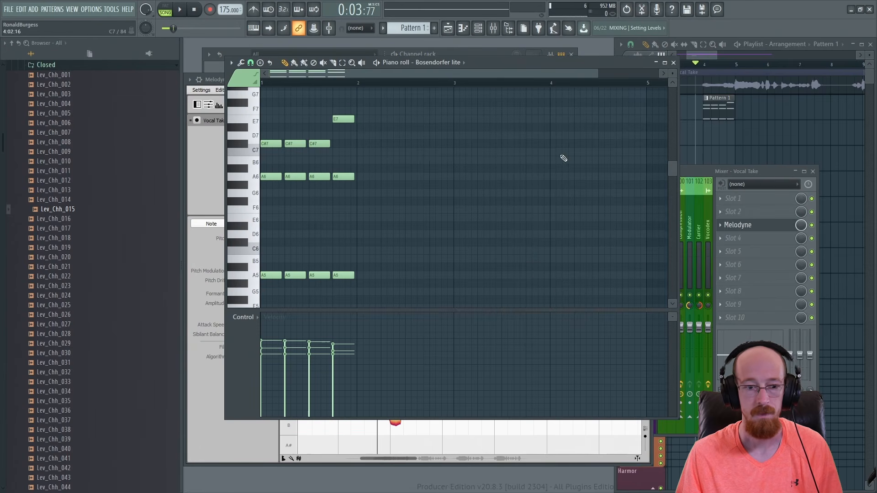
- Try the fourth chord with its A6 raised to B6 and its A5 lowered to G5
scroll(338, 166, up, 1)
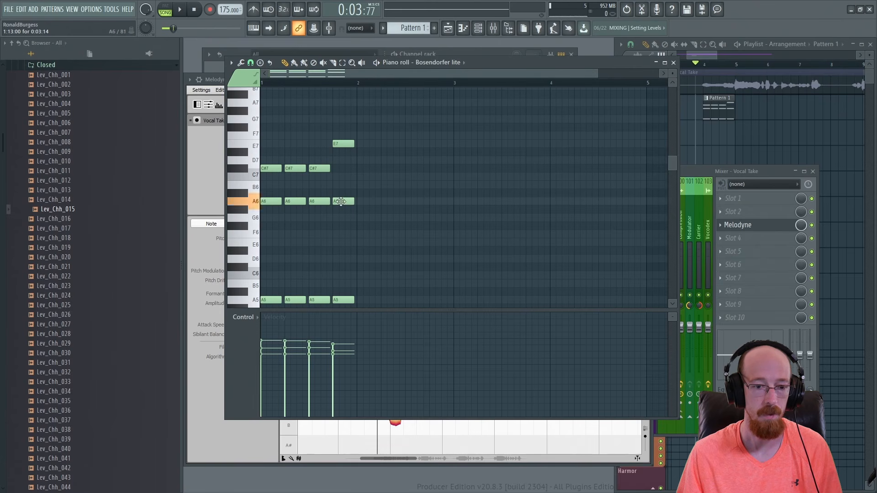
drag(341, 201, 342, 183)
drag(344, 299, 374, 274)
drag(349, 318, 345, 284)
right_click(372, 243)
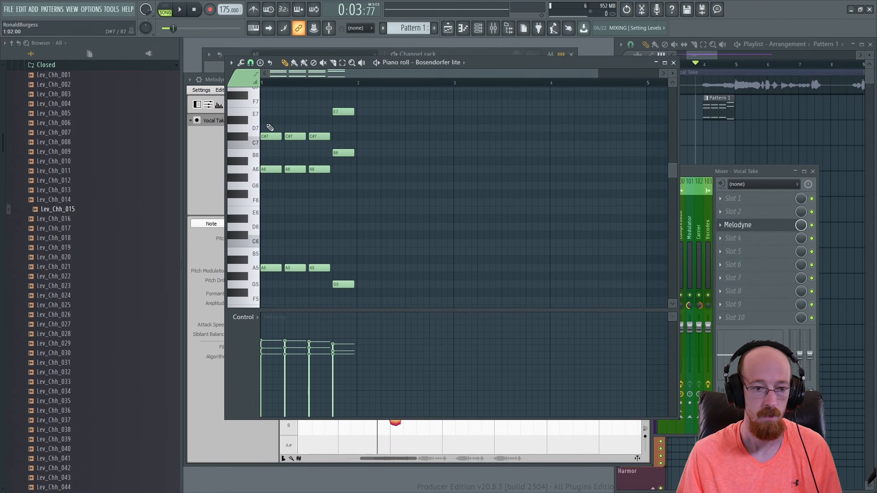
- Copy the first three chords into bar 2 with added C#6 notes, and raise the copied C#7 notes to E7
drag(270, 128, 366, 239)
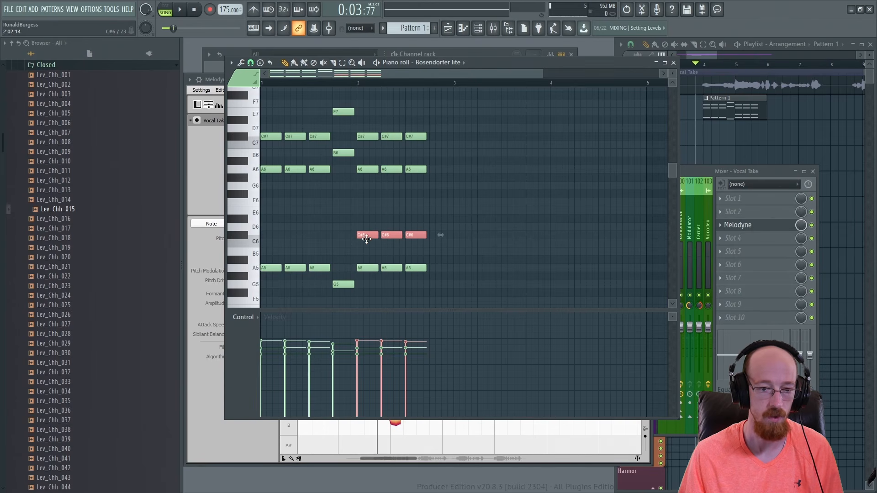
ctrl+click(371, 172)
drag(361, 125, 435, 138)
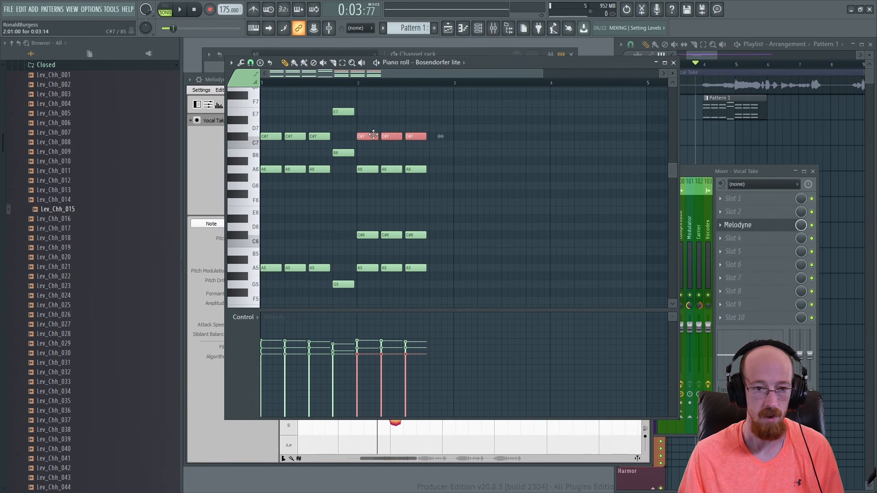
drag(365, 137, 364, 116)
- Play the two bars against the vocal and delete the three E7 notes in bar 2
key(space)
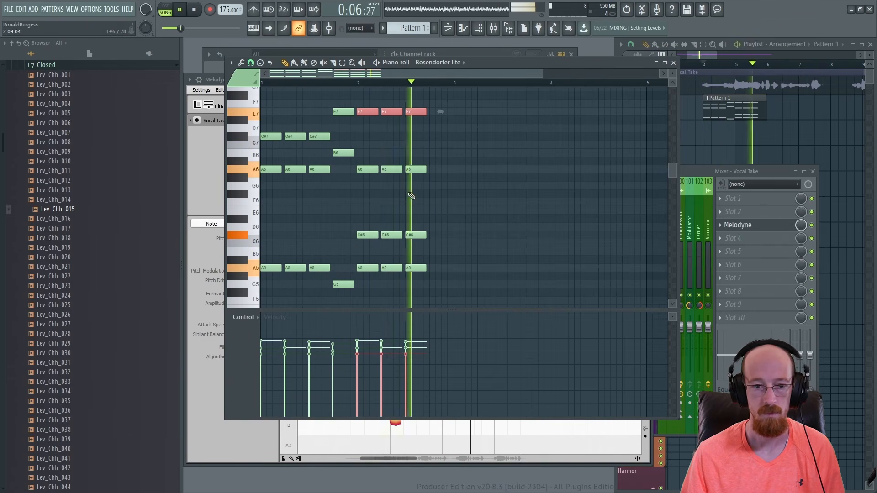
key(space)
key(Delete)
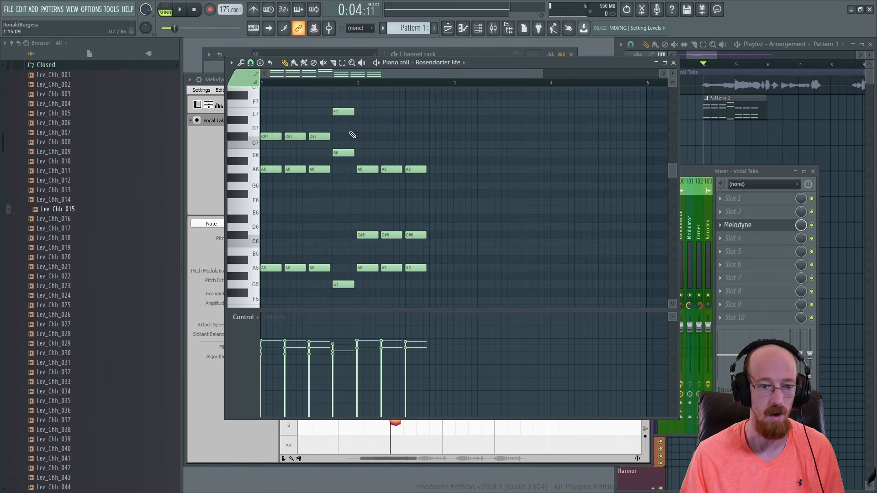
- Set the fourth chord's lowest note to A5 and its middle note to A6, playing the progression after each change
drag(339, 287, 337, 268)
key(space)
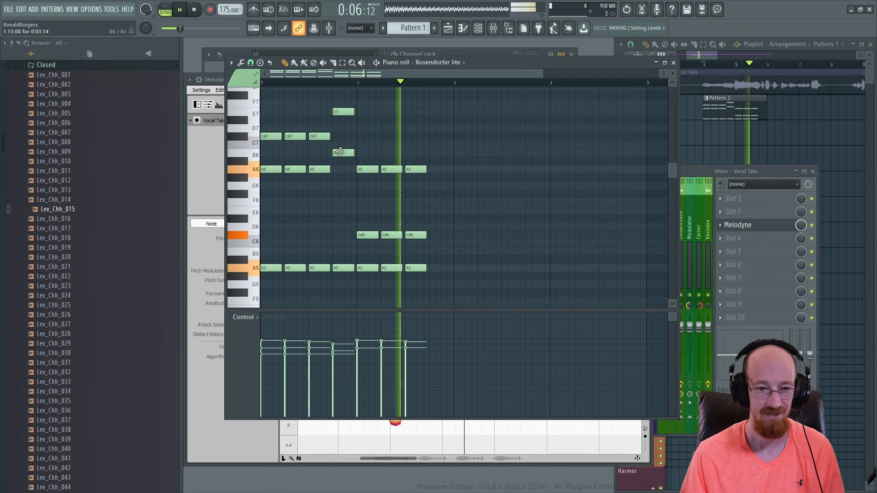
key(space)
drag(341, 154, 341, 174)
key(space)
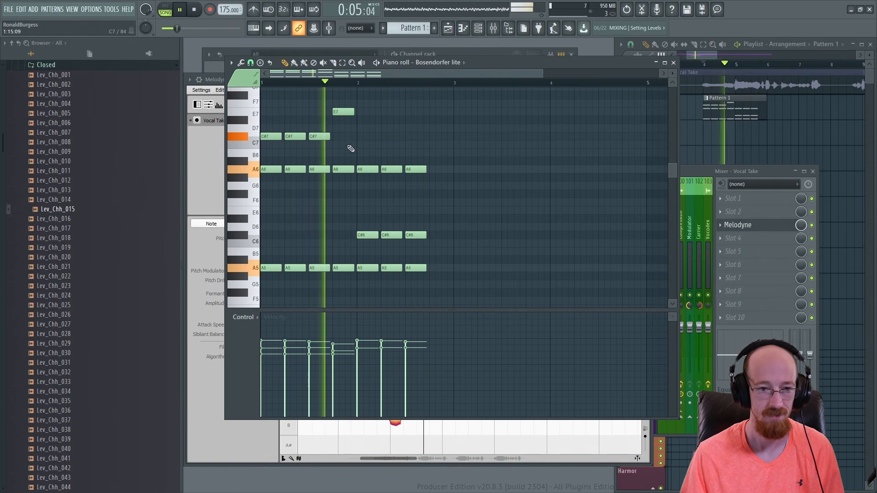
- Lower the fourth chord's E7 to C#7 and add a fourth A5, C#6 and A6 chord to the end of bar 2
key(space)
drag(343, 112, 345, 137)
drag(366, 168, 437, 278)
mouse_move(418, 157)
mouse_down()
mouse_move(425, 274)
mouse_move(440, 266)
mouse_up()
click(478, 220)
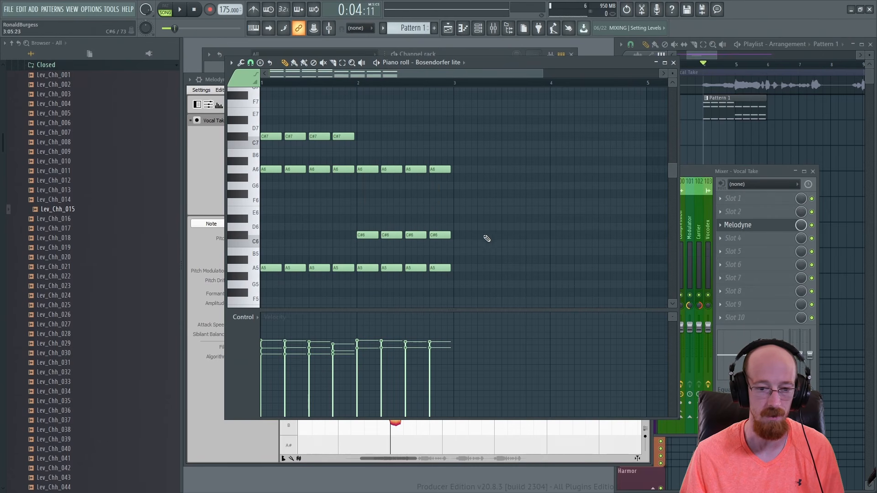
- Try the whole two-bar progression one octave lower, play it, and undo the transposition
drag(373, 234, 464, 246)
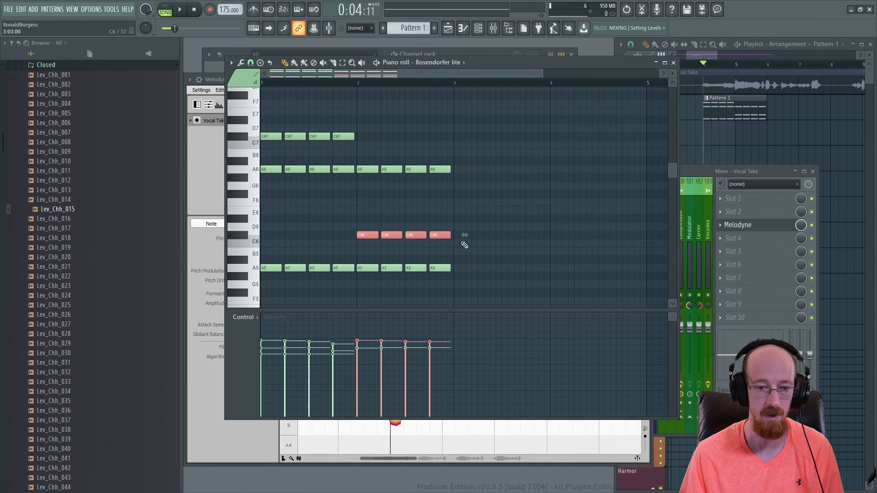
drag(252, 119, 309, 319)
key(ctrl+Down)
scroll(412, 252, down, 3)
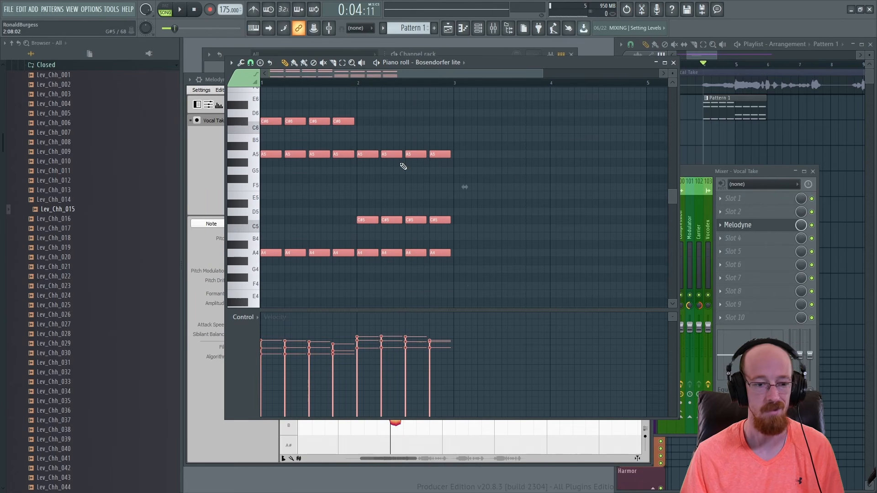
key(space)
key(space)
key(ctrl+z)
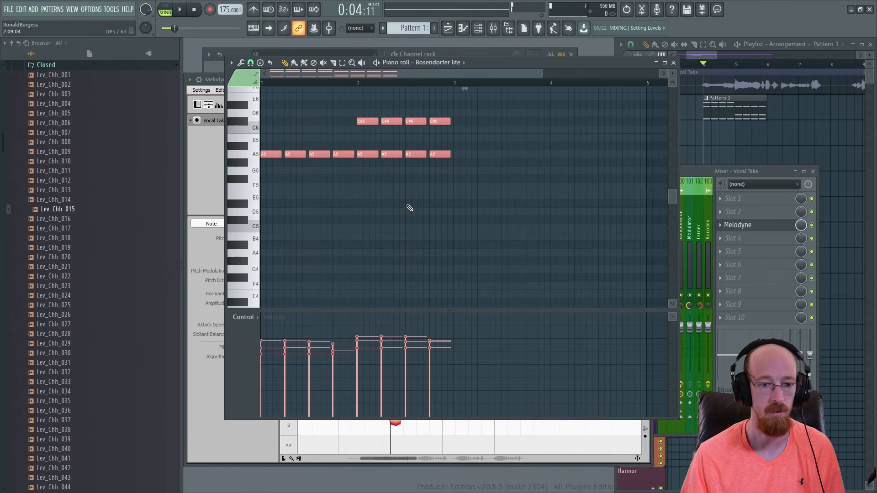
- Play the two bars against the vocal and check the following vocal notes in Melodyne
scroll(410, 208, up, 3)
key(space)
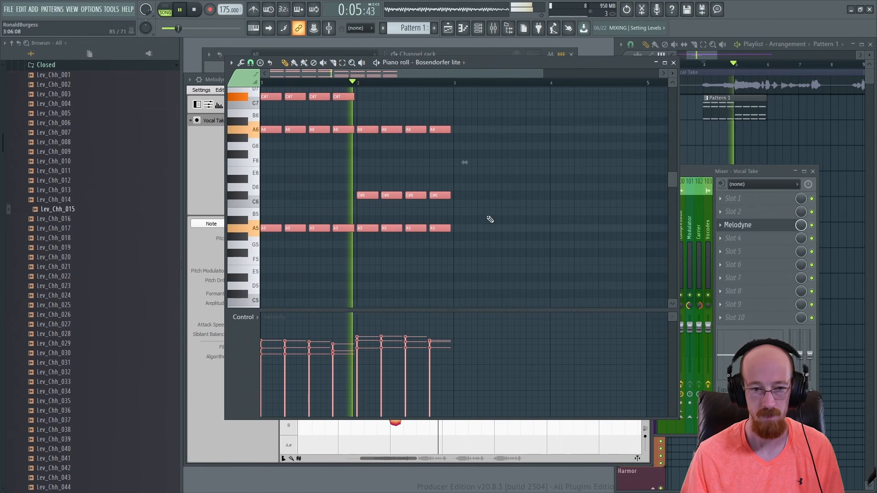
key(space)
key(ctrl+d)
scroll(439, 162, up, 2)
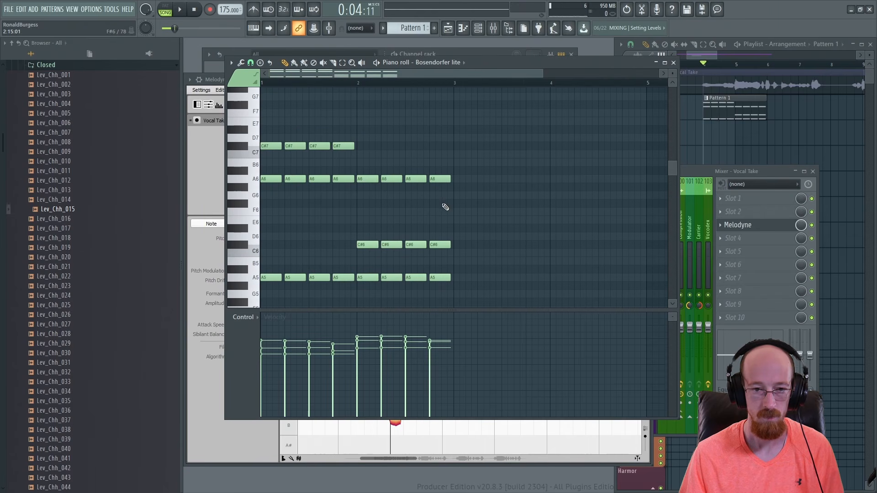
scroll(446, 207, up, 2)
click(242, 440)
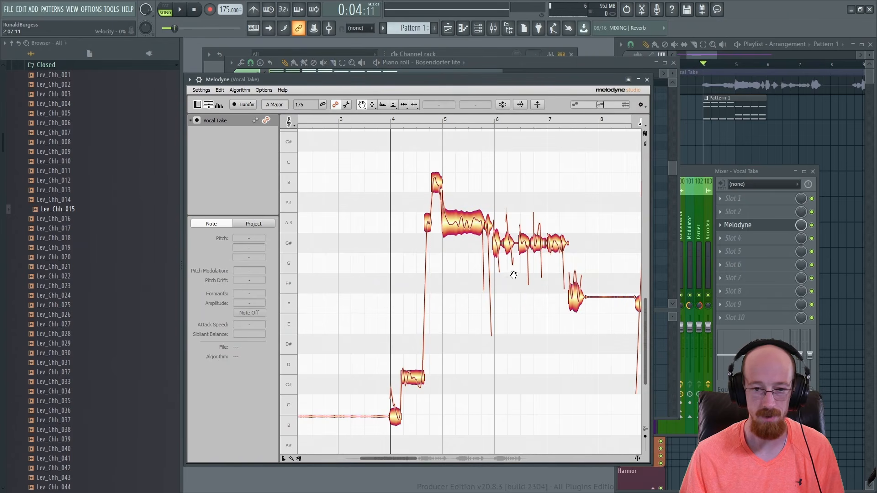
click(752, 72)
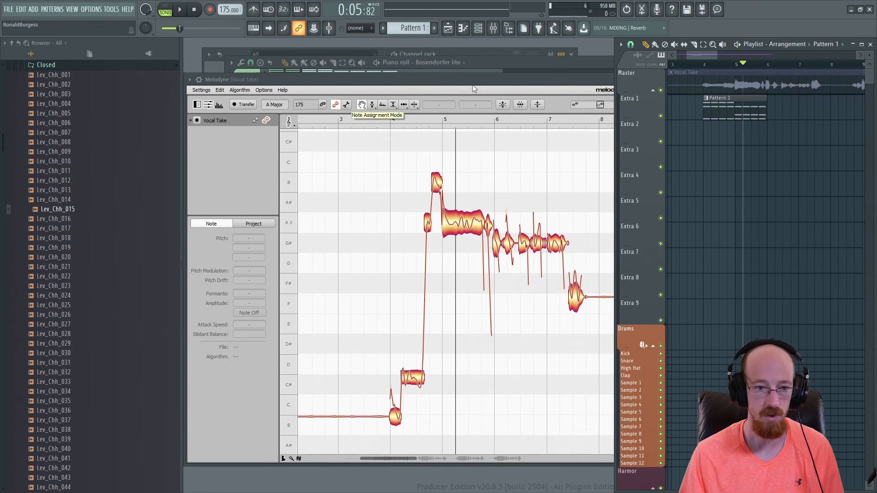
click(474, 64)
- Copy the four A5 notes of bar 2 to the start of bar 3 and lower the copies to E5
scroll(466, 251, down, 4)
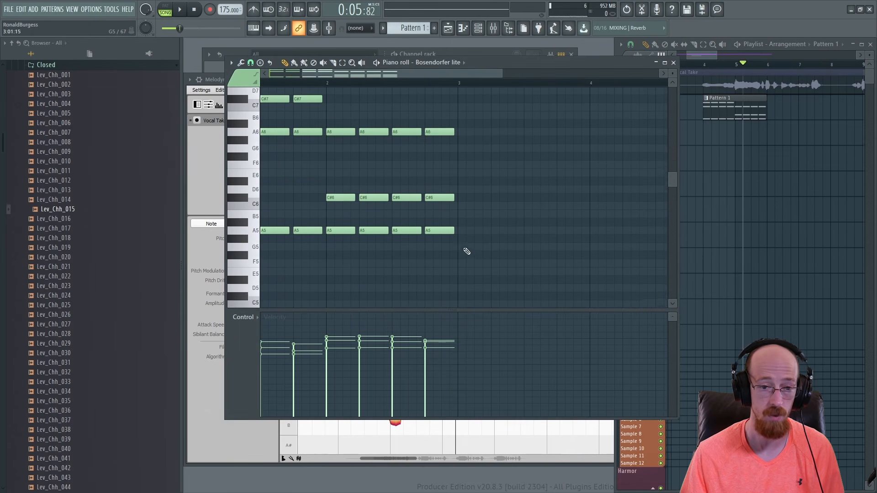
scroll(382, 212, down, 2)
drag(452, 191, 415, 244)
drag(354, 250, 421, 279)
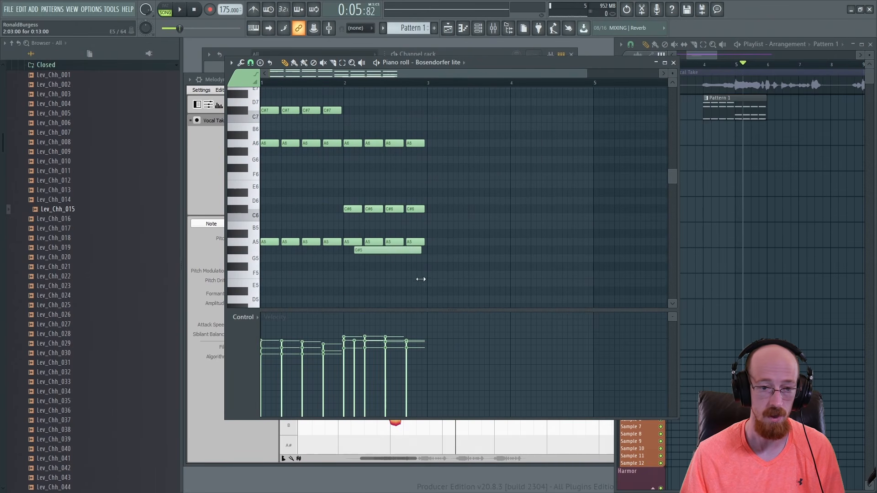
key(ctrl+z)
key(ctrl+b)
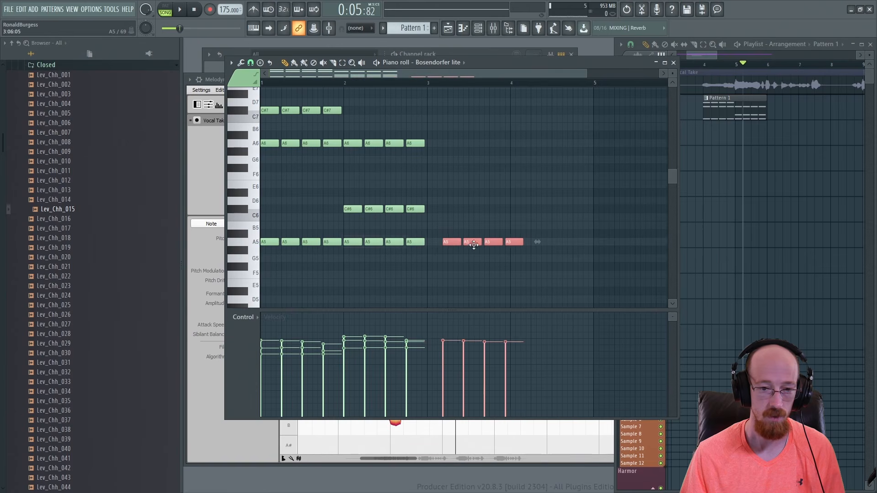
drag(433, 245, 448, 283)
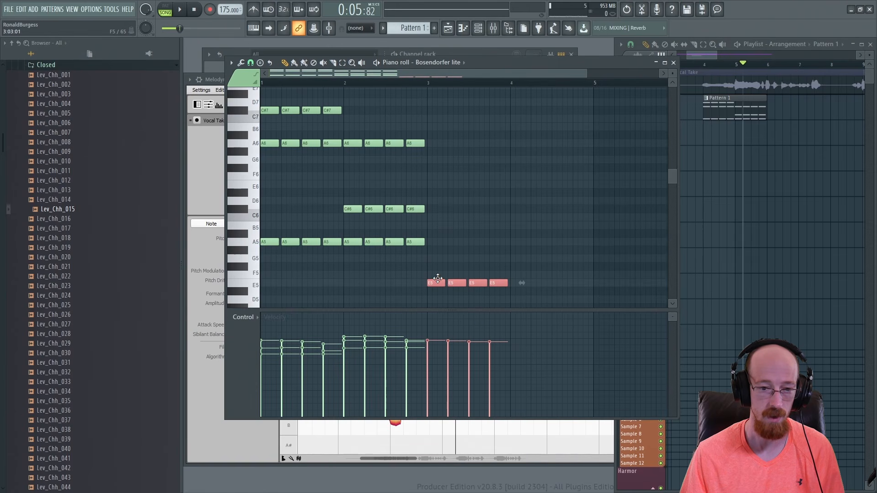
- Copy bar 2's C#6 and A6 notes into bar 3, placing them on B5 and B6
drag(339, 200, 433, 226)
key(ctrl+b)
key(ctrl+d)
drag(346, 143, 431, 124)
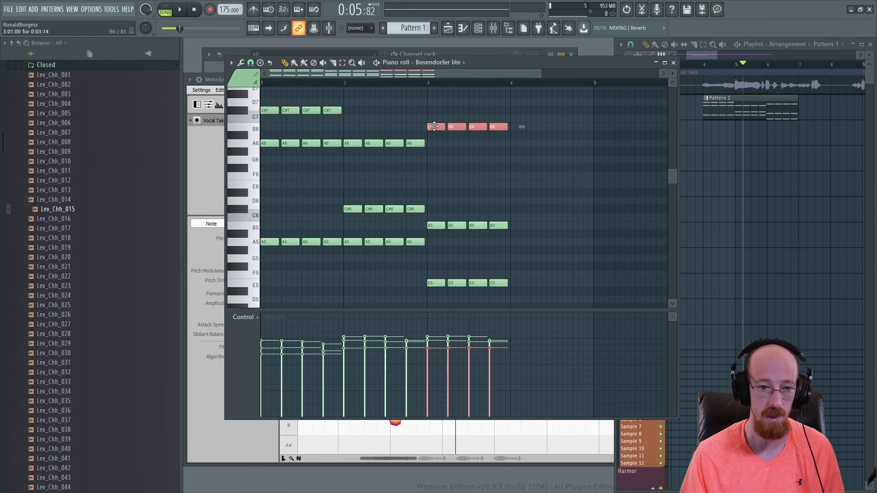
- Play the progression from the start and try bar 3's B6 notes at E6
drag(427, 158, 427, 155)
drag(277, 83, 262, 84)
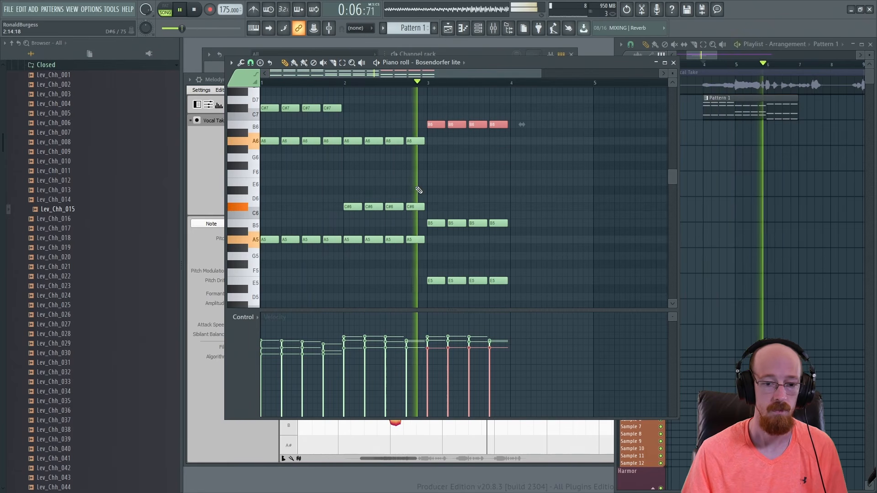
key(space)
drag(438, 124, 439, 183)
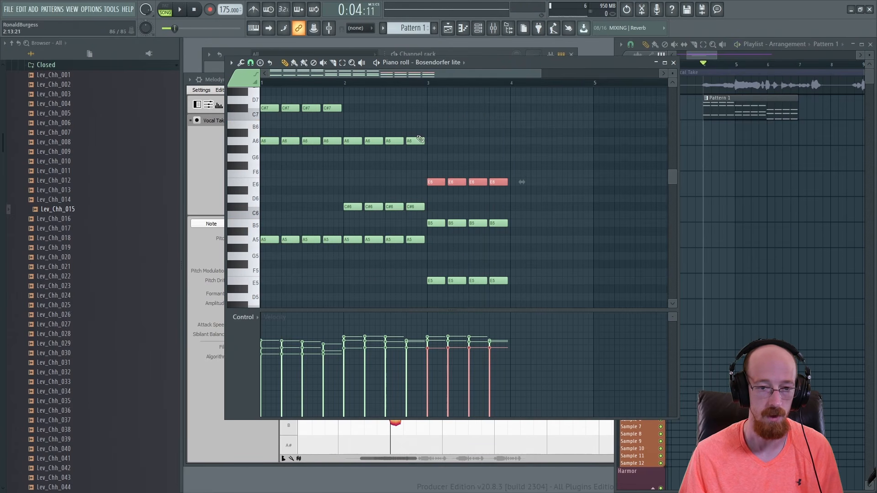
- Set the last A6 of bar 2 and the top notes of bar 3 to G#6, and play the progression
mouse_move(414, 140)
mouse_down()
mouse_move(415, 166)
mouse_move(414, 141)
mouse_move(414, 149)
mouse_up()
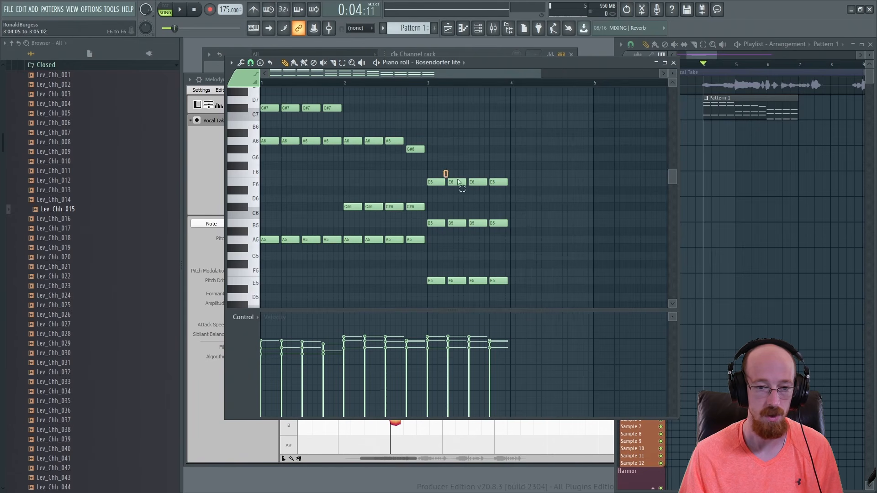
ctrl+drag(442, 175, 438, 149)
key(space)
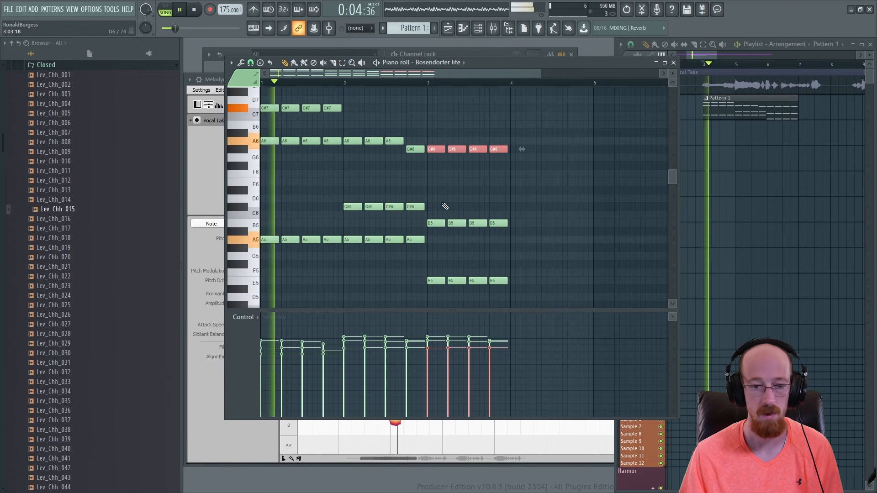
scroll(441, 191, down, 1)
drag(447, 187, 440, 193)
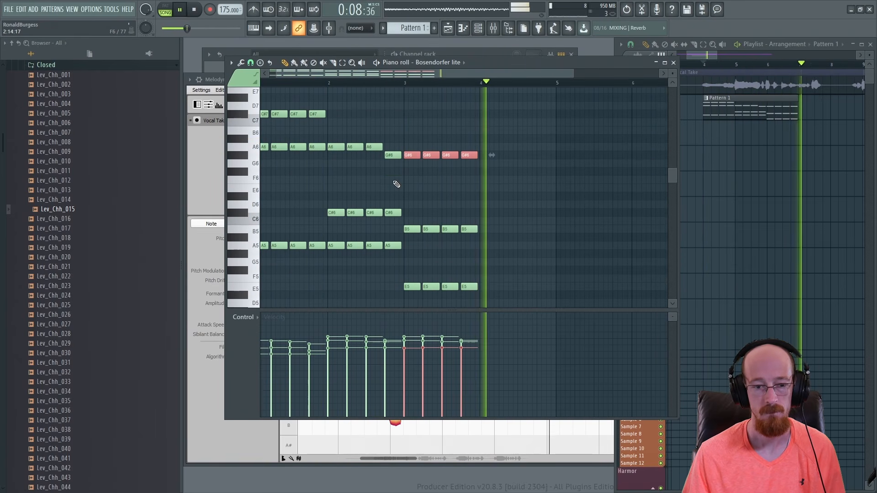
key(space)
- Try the last chord of bar 2 with its A5 lowered to G#5, playing from bar 2
click(397, 164)
right_click(397, 164)
drag(388, 246, 388, 253)
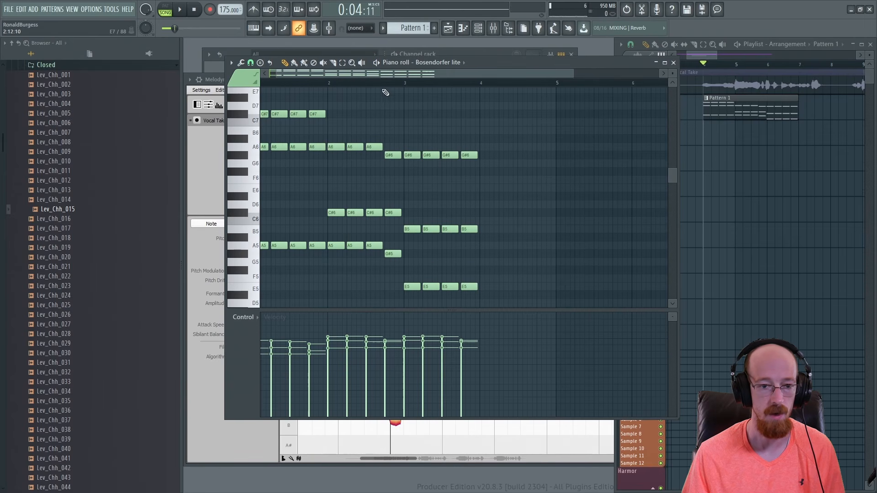
click(336, 83)
key(space)
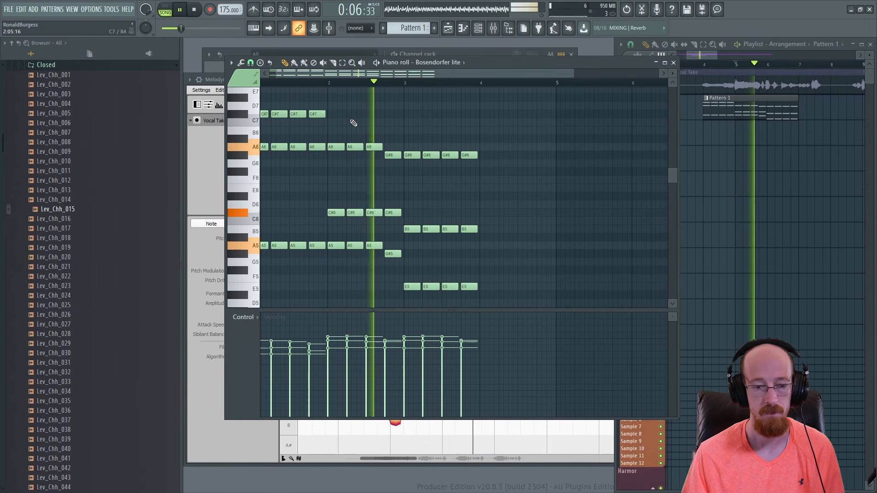
key(space)
- Set the last chord of bar 2 to A5 and A6 around its C#6, and play the progression from bar 2
drag(389, 253, 389, 246)
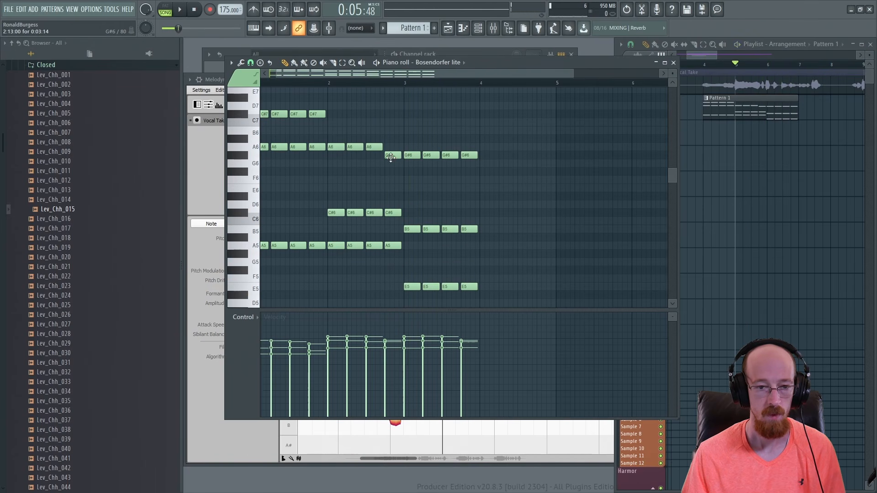
drag(392, 156, 392, 147)
click(364, 84)
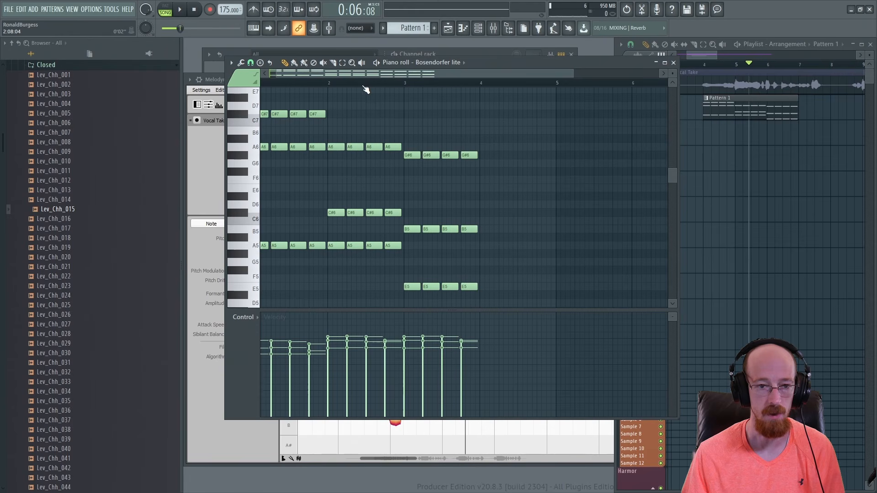
key(space)
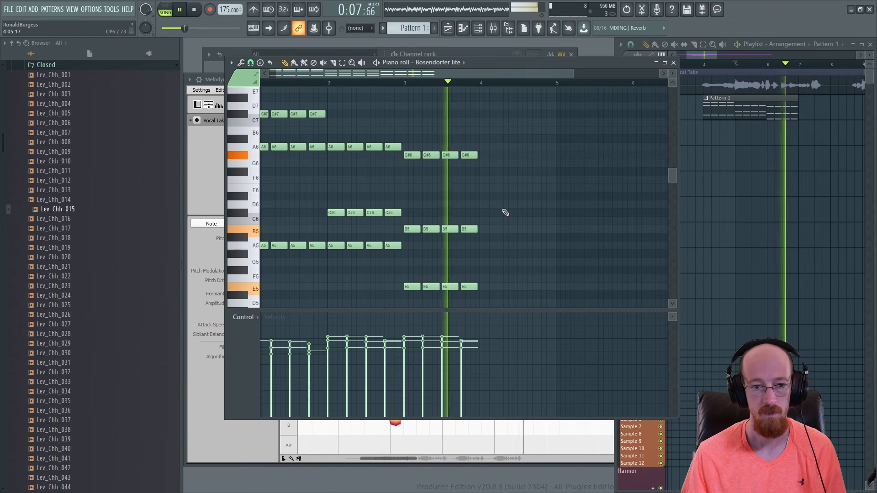
key(space)
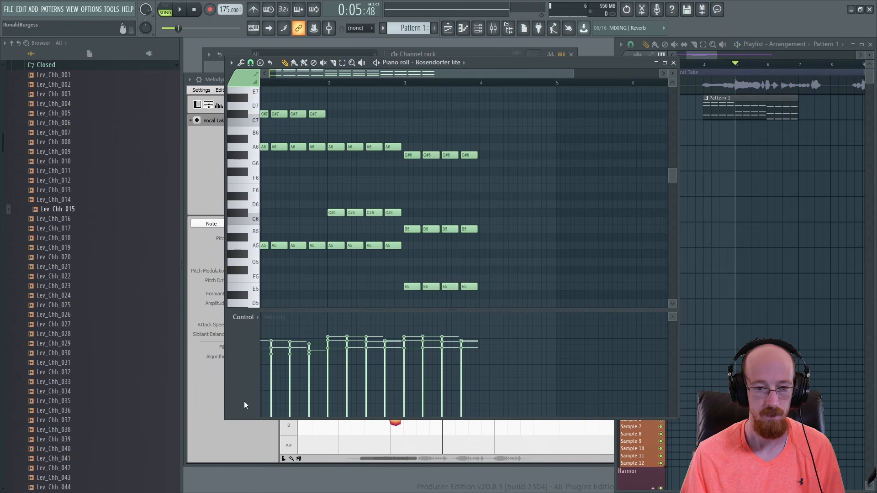
- Lower the velocity of the four G#6 notes in bar 3 and play the progression
scroll(432, 293, up, 2)
scroll(456, 255, down, 2)
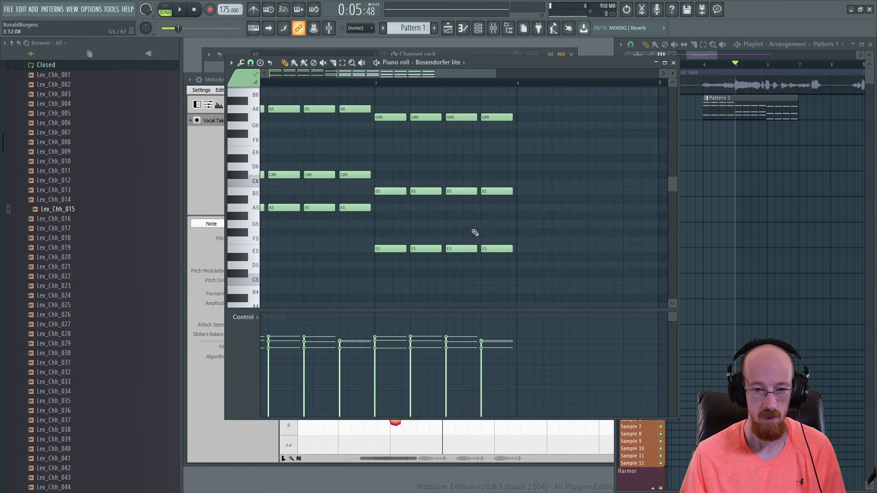
drag(384, 250, 535, 251)
ctrl+click(391, 283)
drag(372, 257, 503, 257)
drag(397, 244, 520, 270)
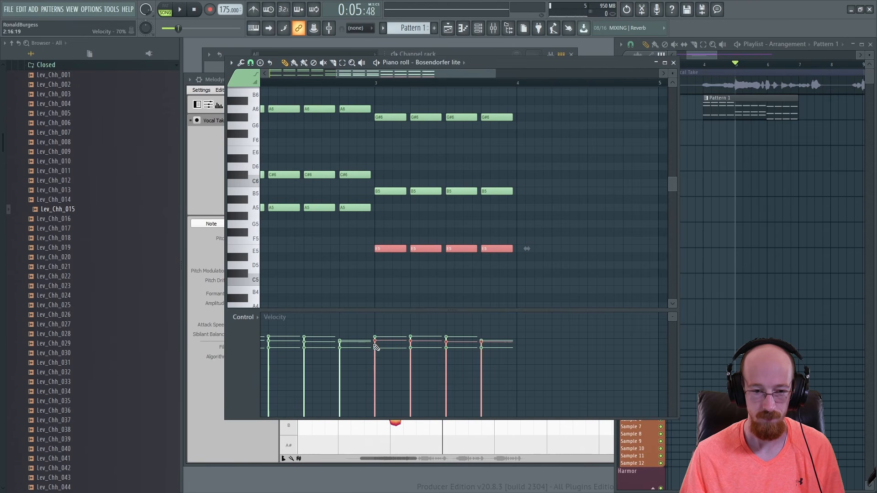
drag(383, 112, 473, 161)
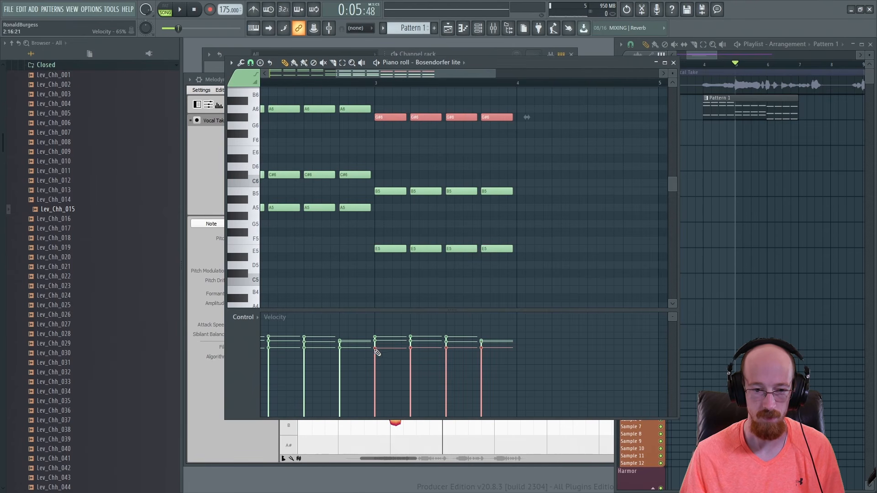
drag(379, 362, 489, 358)
key(space)
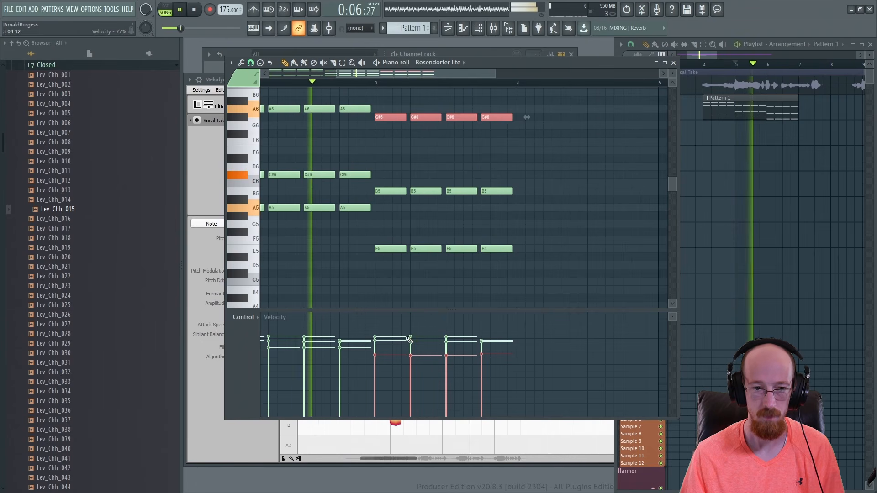
key(space)
scroll(448, 243, down, 2)
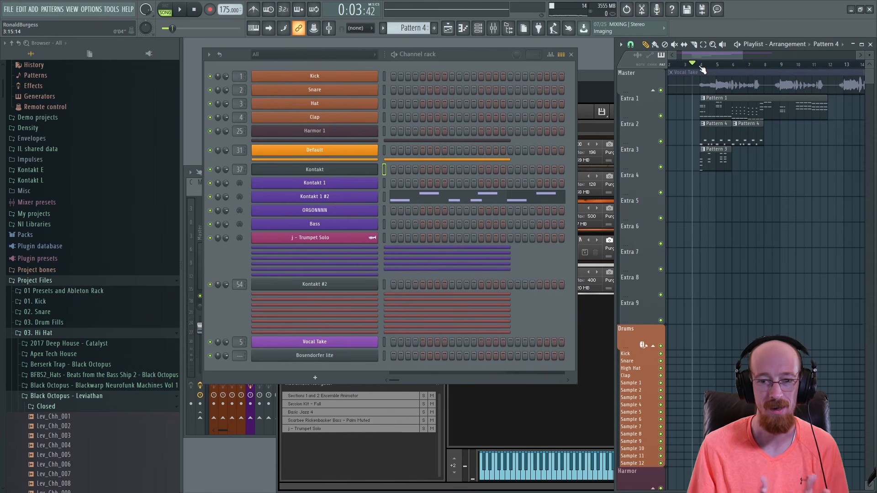
- Play the full arrangement with the vocal from about bar 3 of the playlist
click(686, 67)
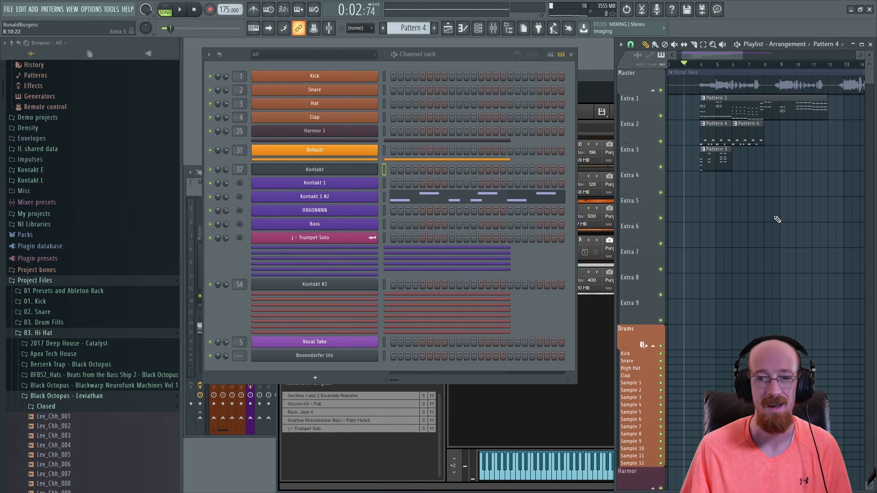
key(space)
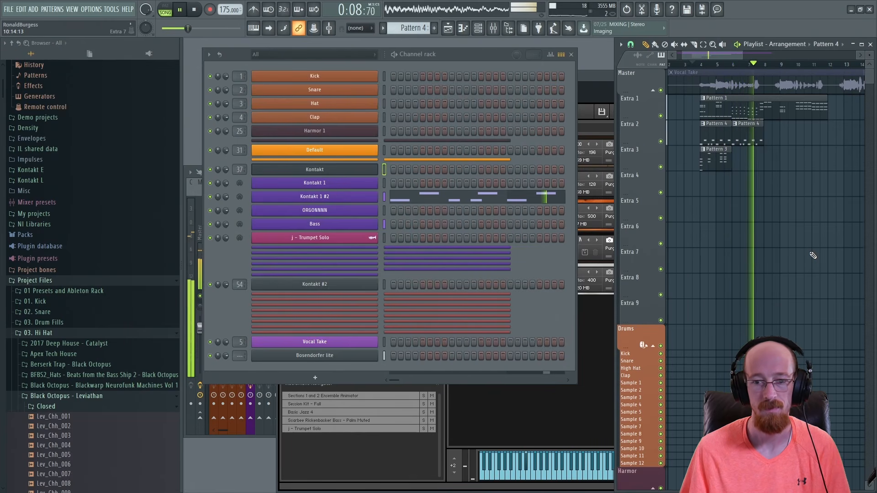
key(space)
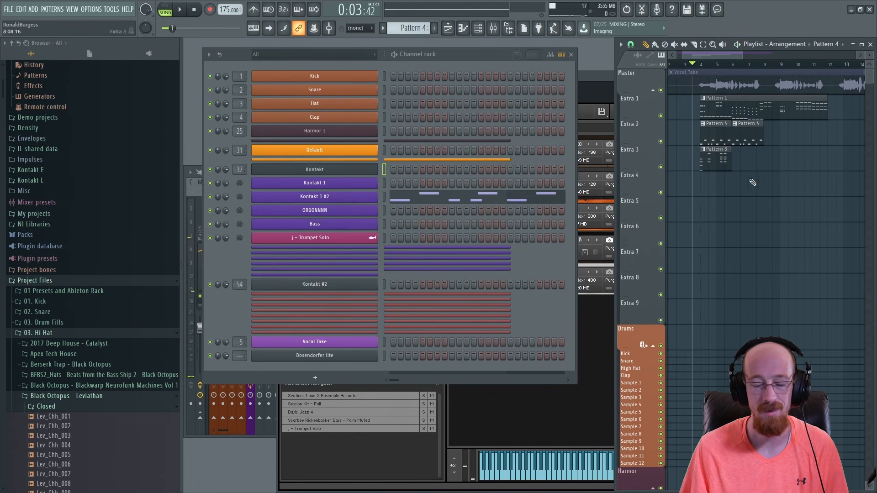